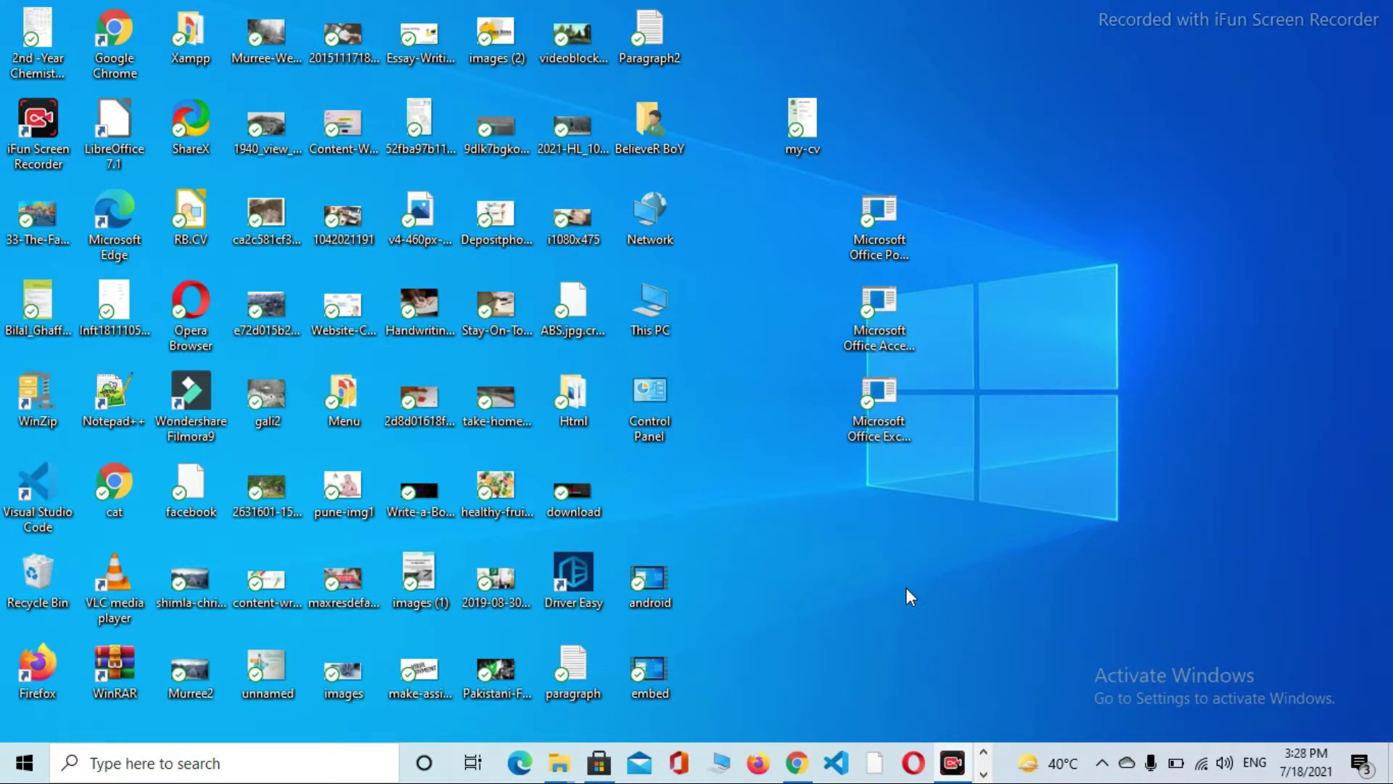
# Switch to Chrome, close the open Oracle JDK 11 page, and open Google in a new tab.
pyautogui.click(797, 762)
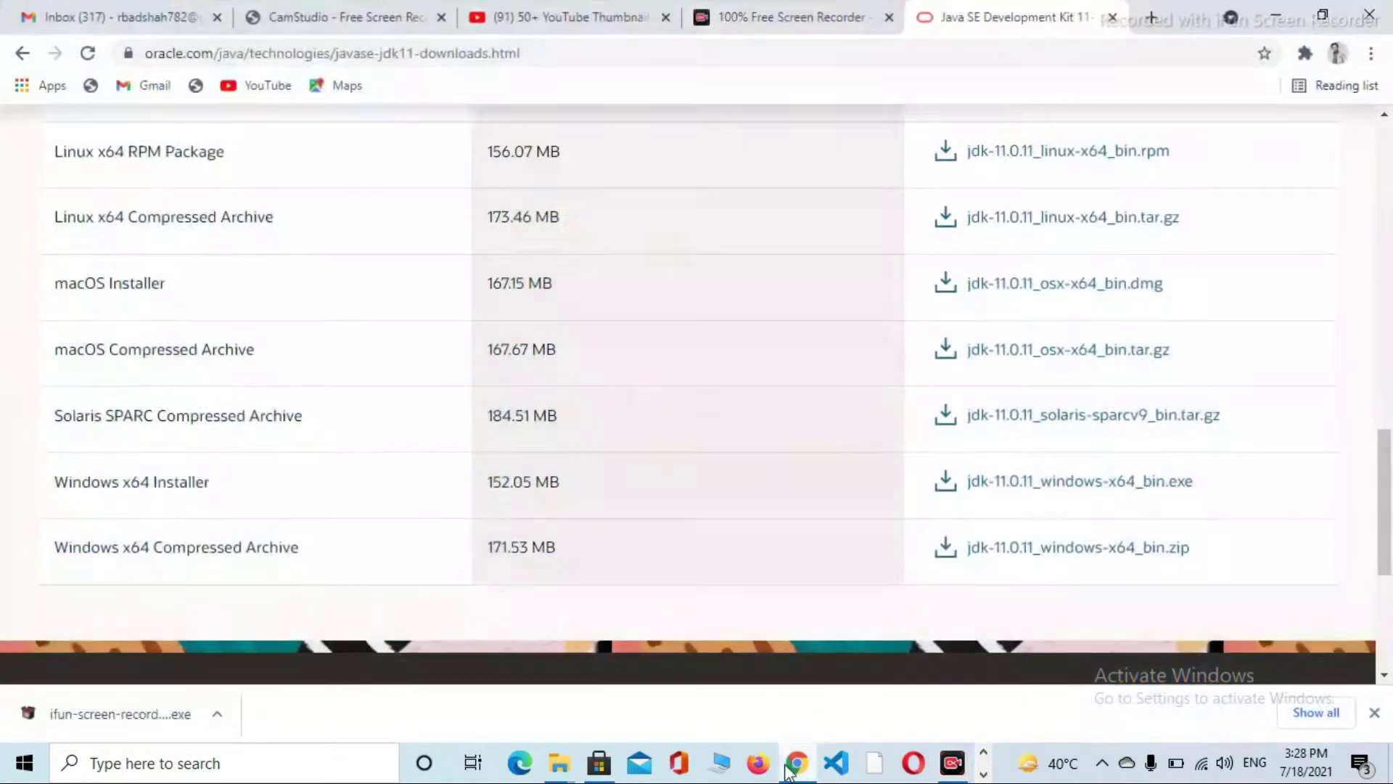
pyautogui.click(1111, 16)
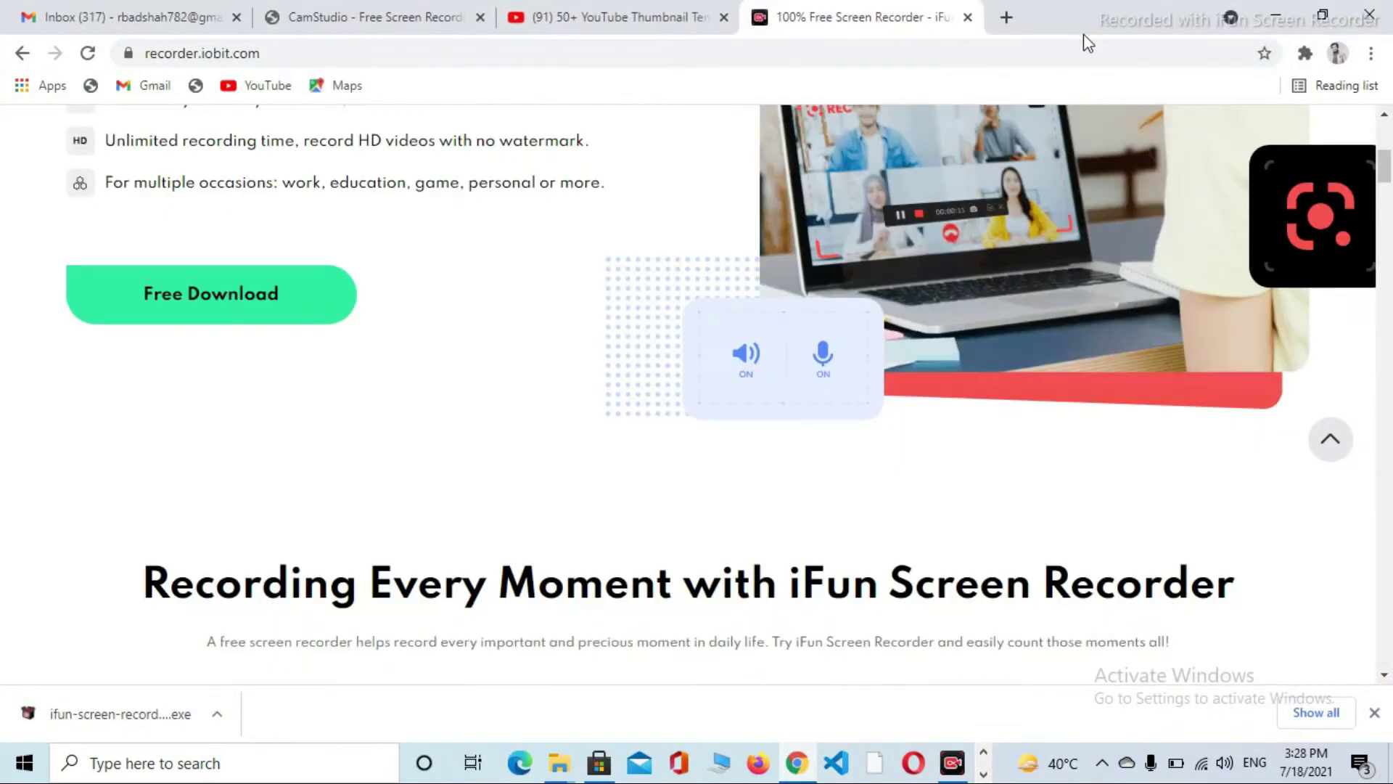
pyautogui.click(1005, 22)
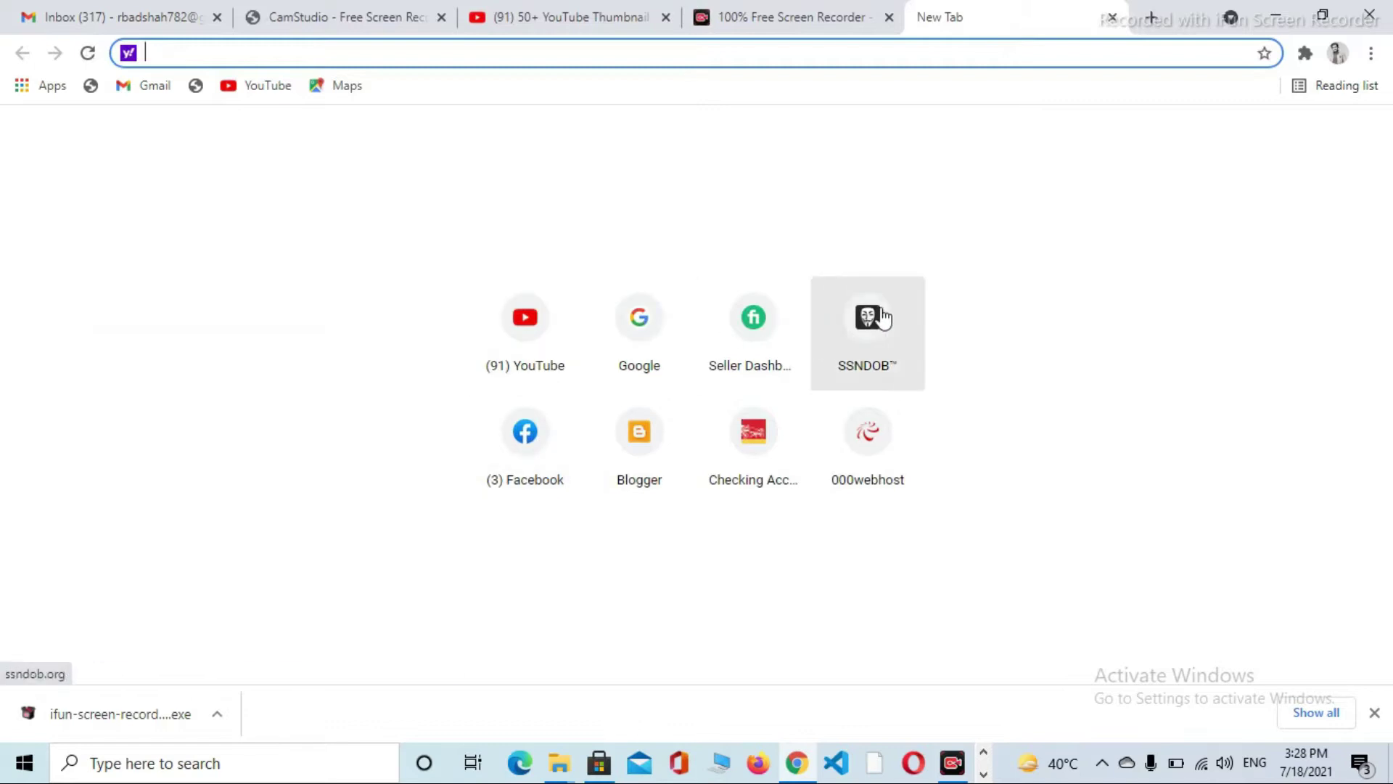
pyautogui.click(645, 334)
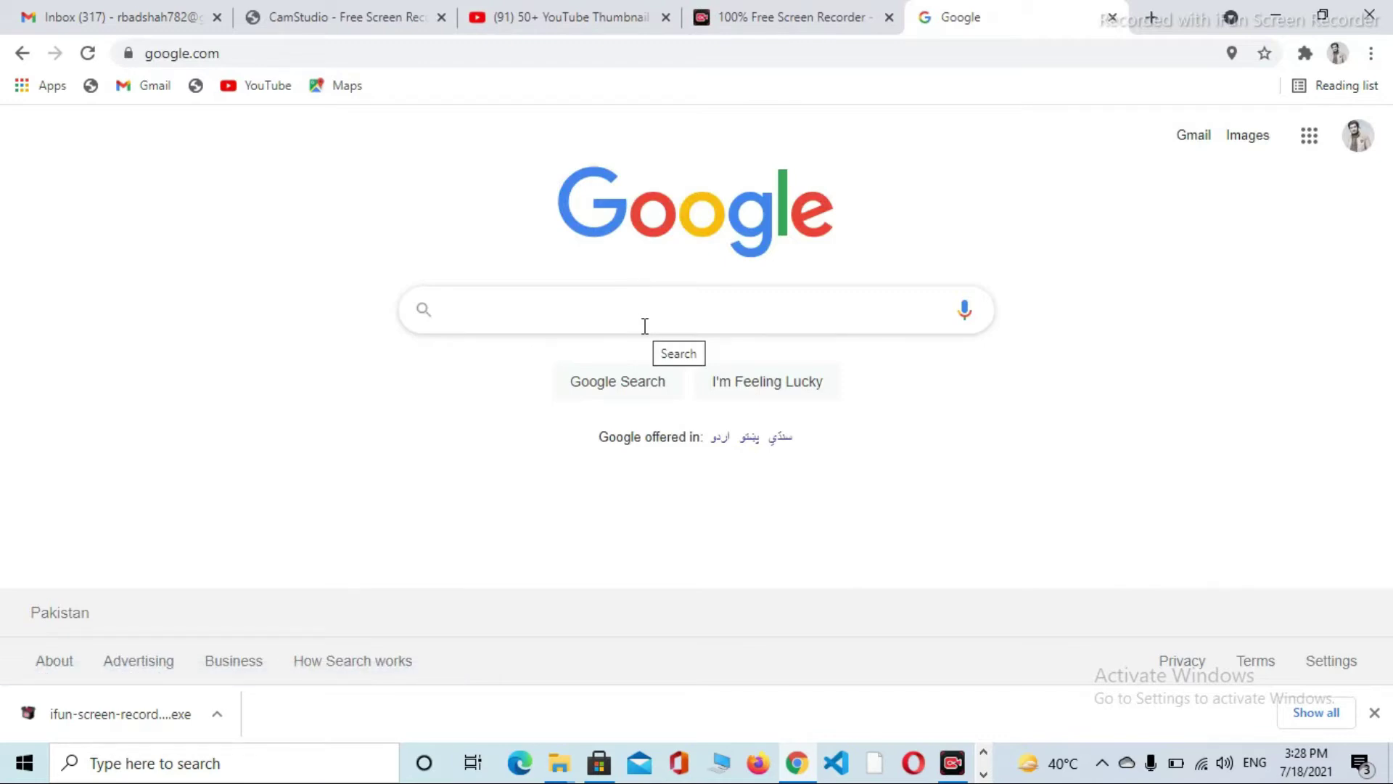
# Search Google for "jdk download" and open Oracle's Java SE Downloads page from the results.
pyautogui.write('jdk')
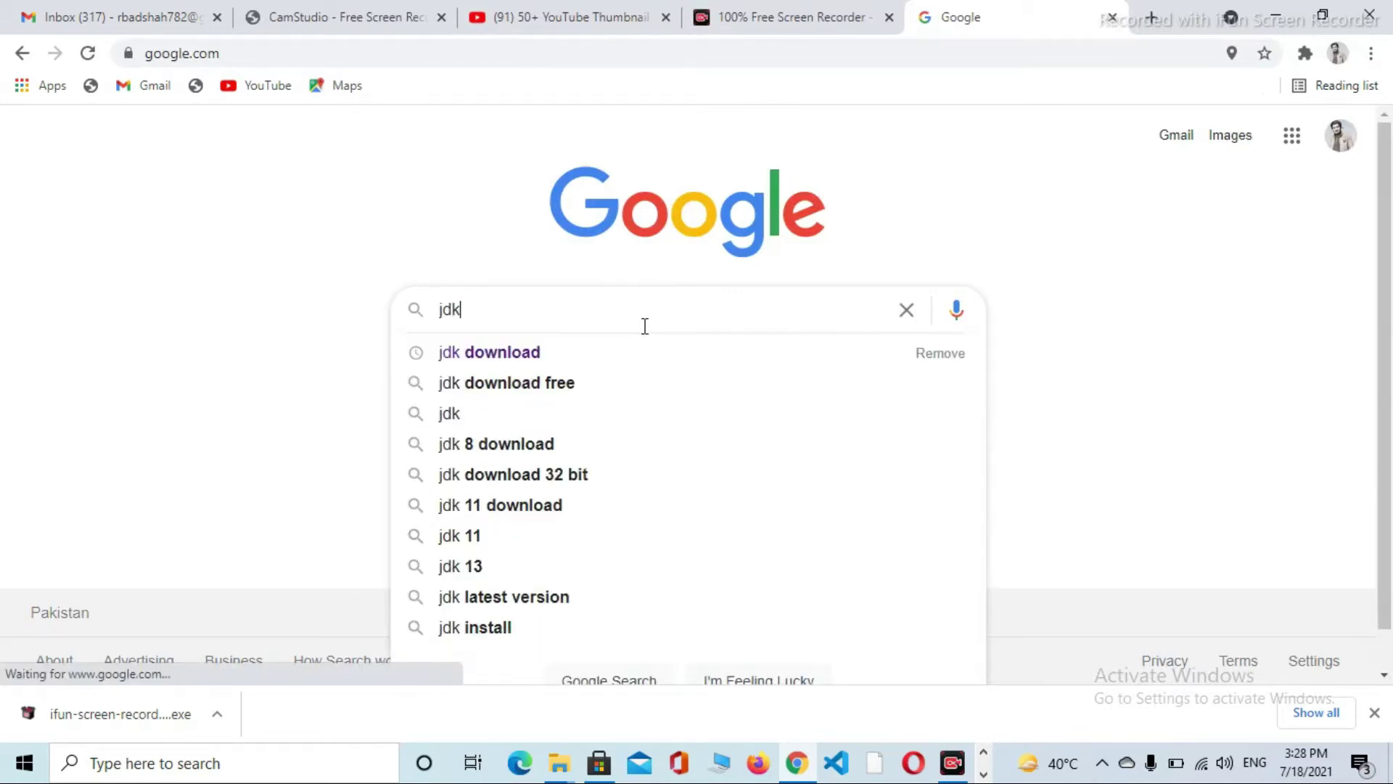
pyautogui.press('Down')
pyautogui.press('Return')
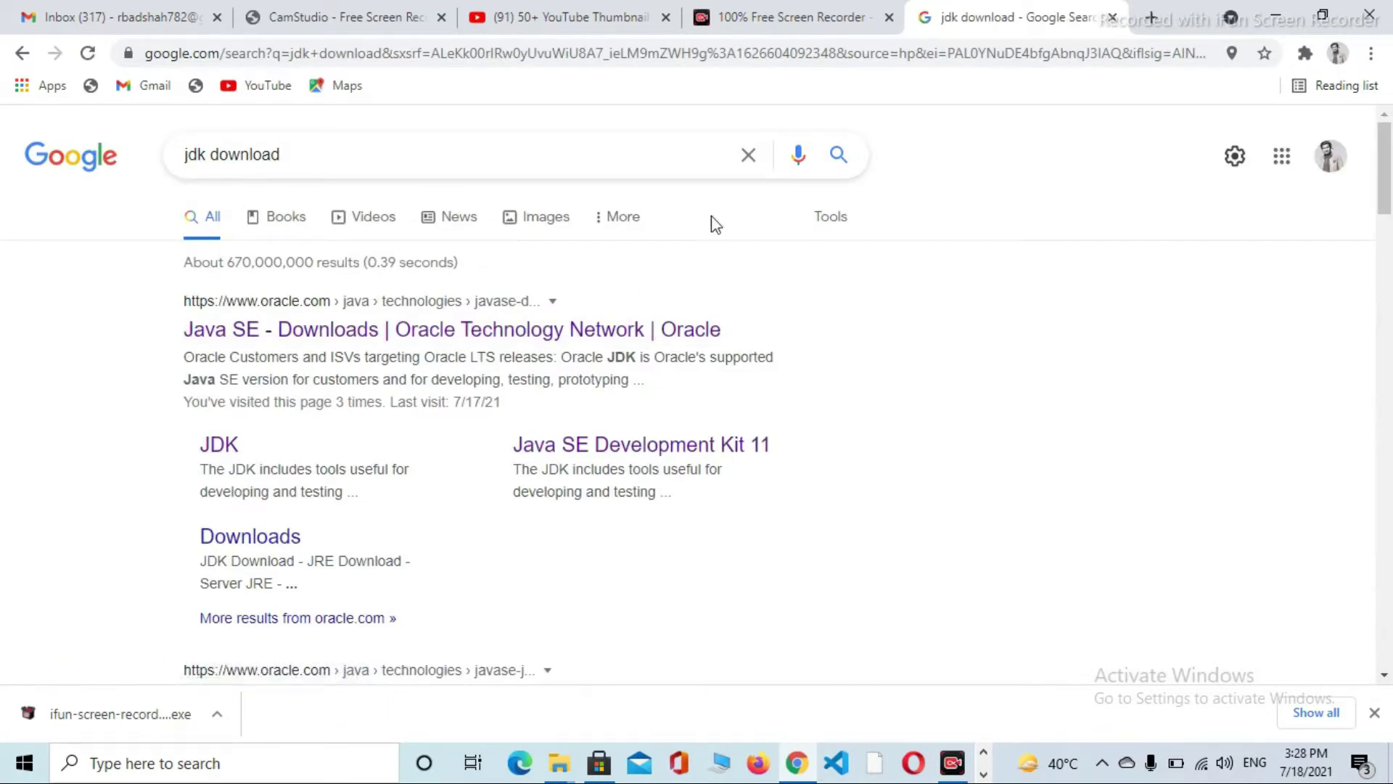
pyautogui.click(303, 333)
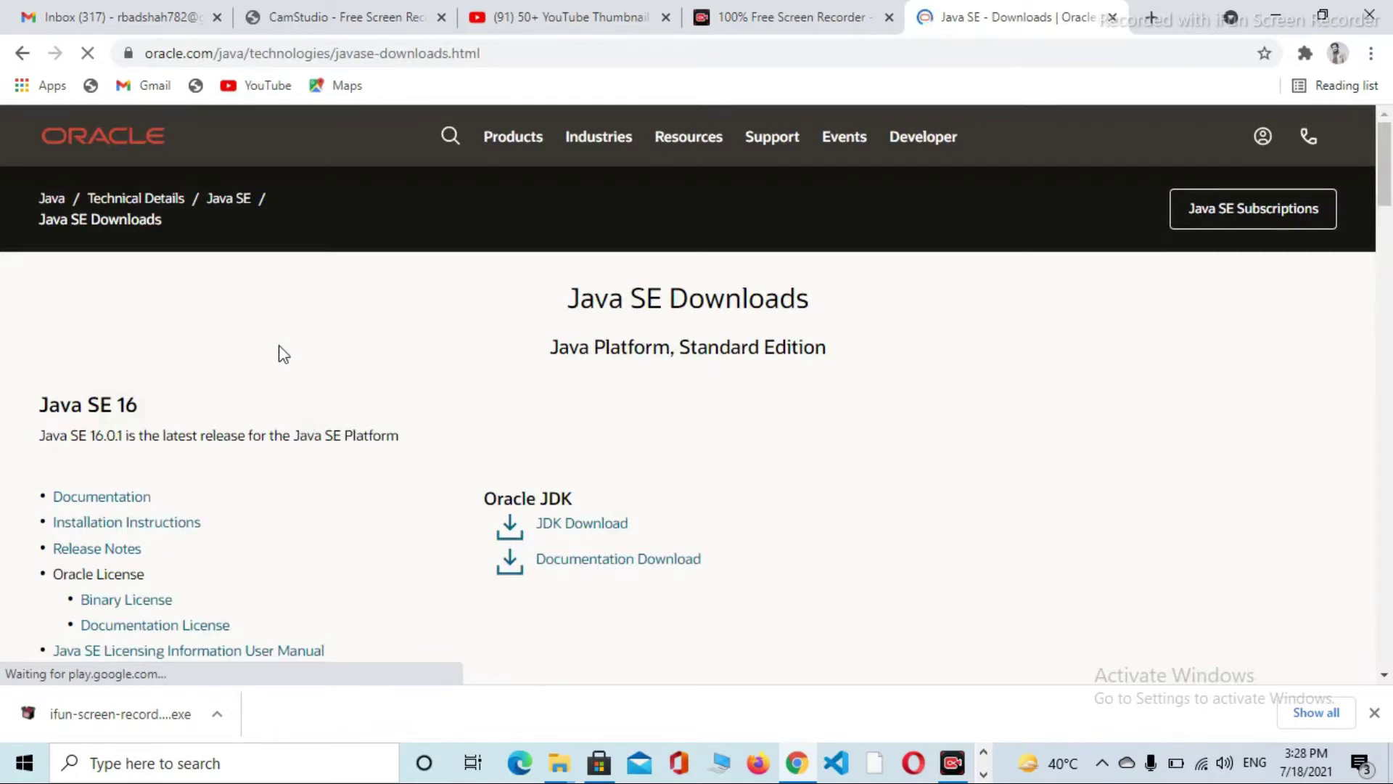
# Examine the Java SE 16, Java SE 11 (LTS) and Java SE 8 releases offered on the downloads page.
pyautogui.scroll(-4, 374, 411)
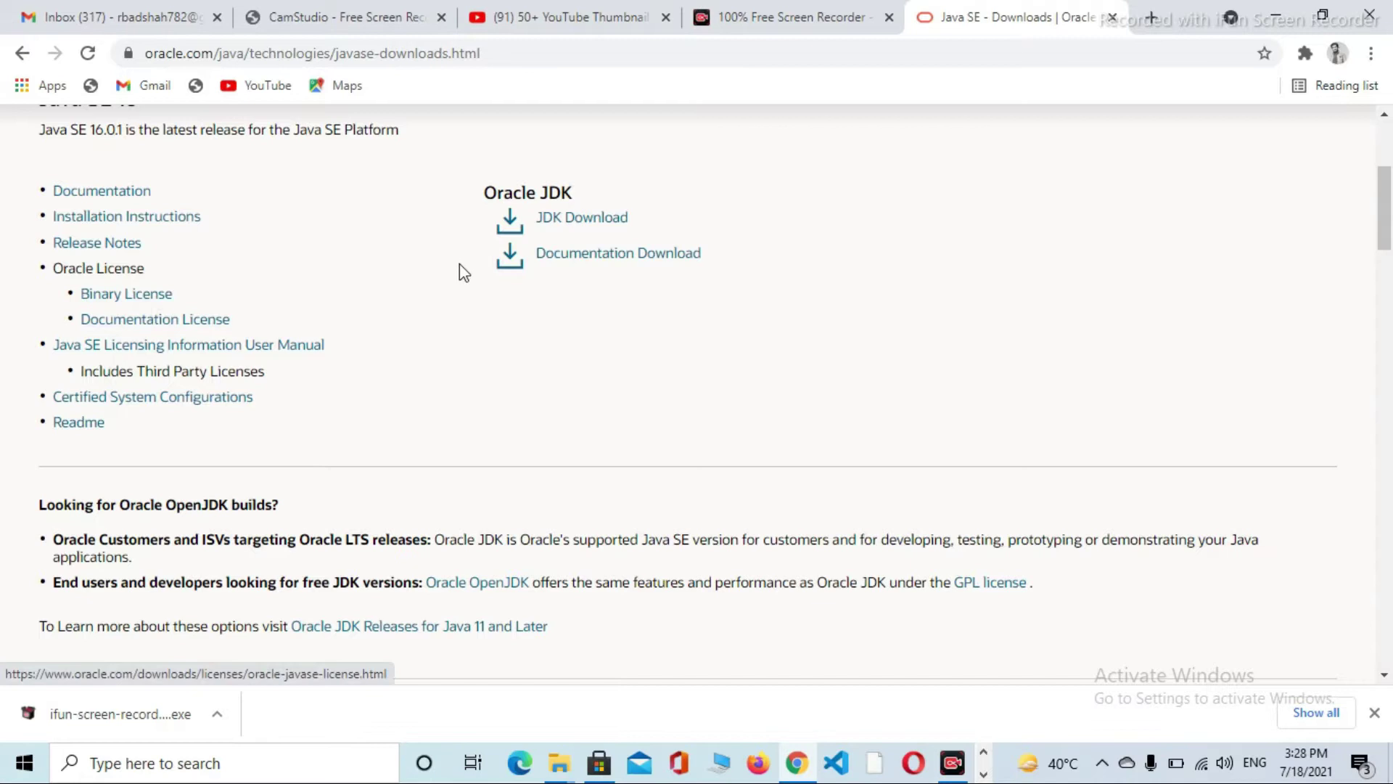
pyautogui.scroll(-9, 564, 401)
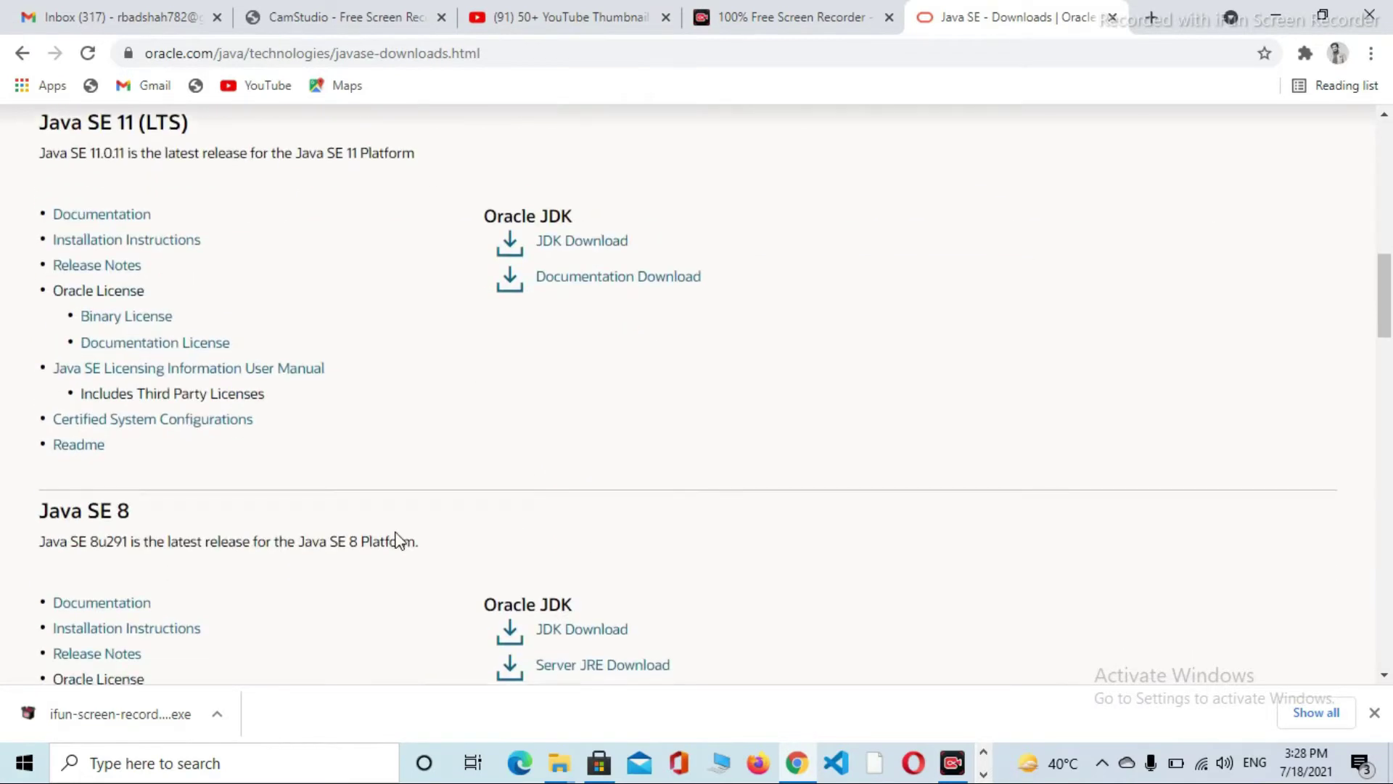
pyautogui.scroll(-4, 442, 649)
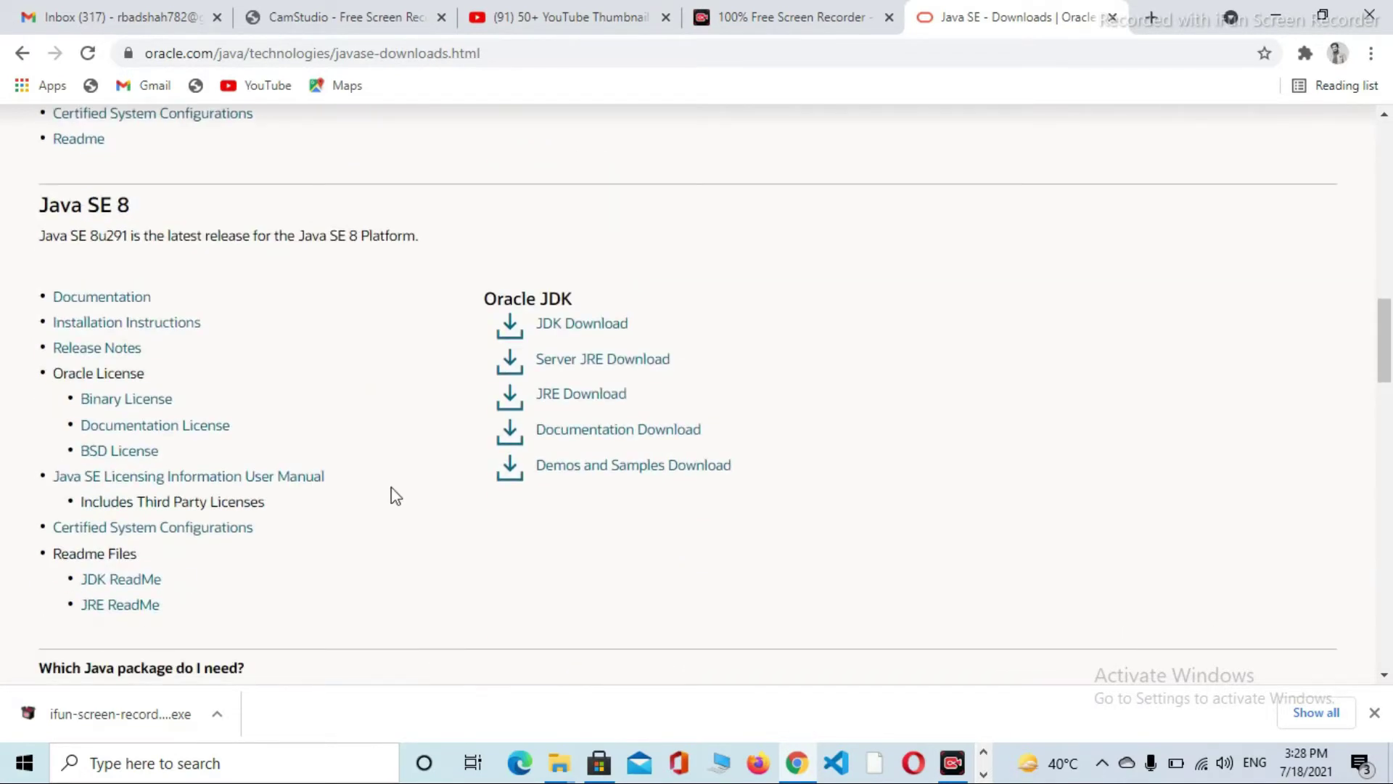
pyautogui.scroll(13, 346, 507)
pyautogui.scroll(-4, 82, 604)
pyautogui.scroll(7, 76, 588)
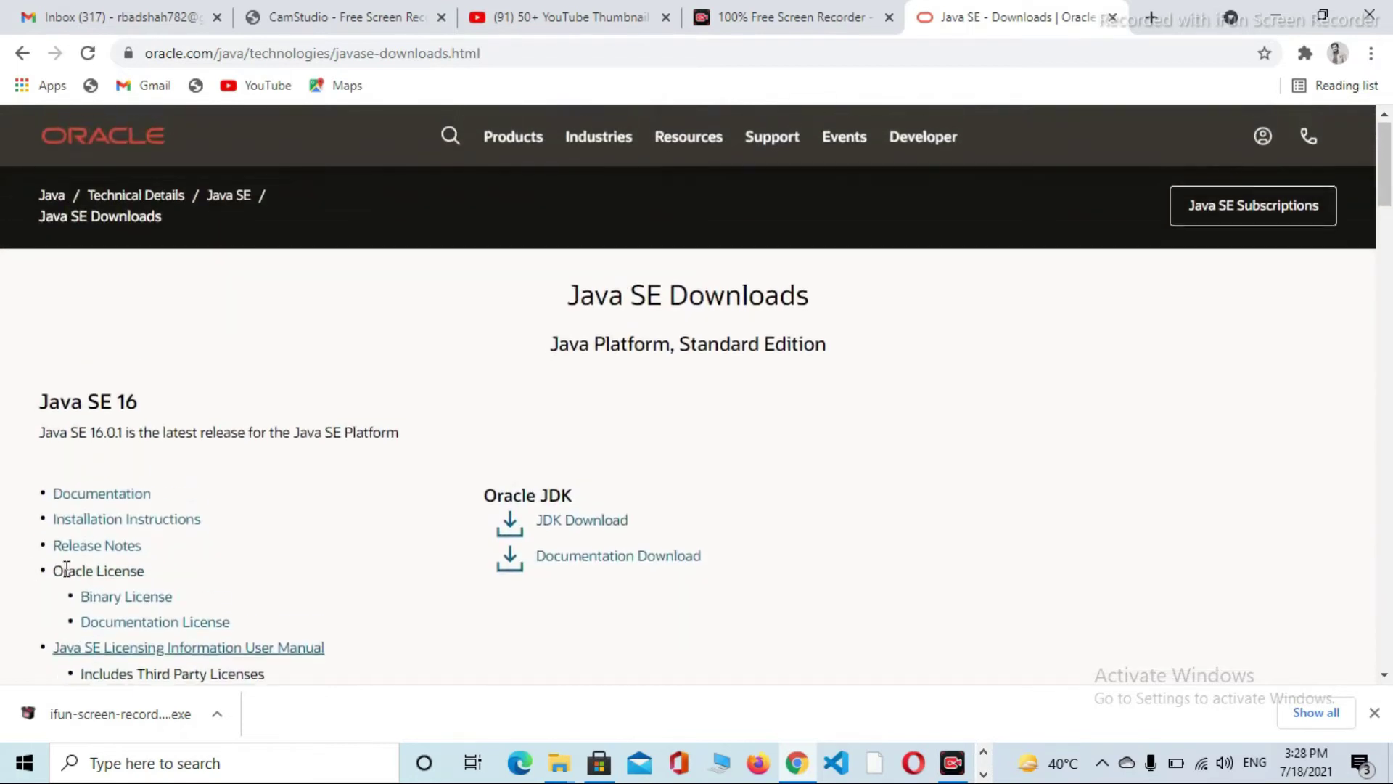
pyautogui.scroll(-2, 62, 504)
pyautogui.scroll(-14, 210, 537)
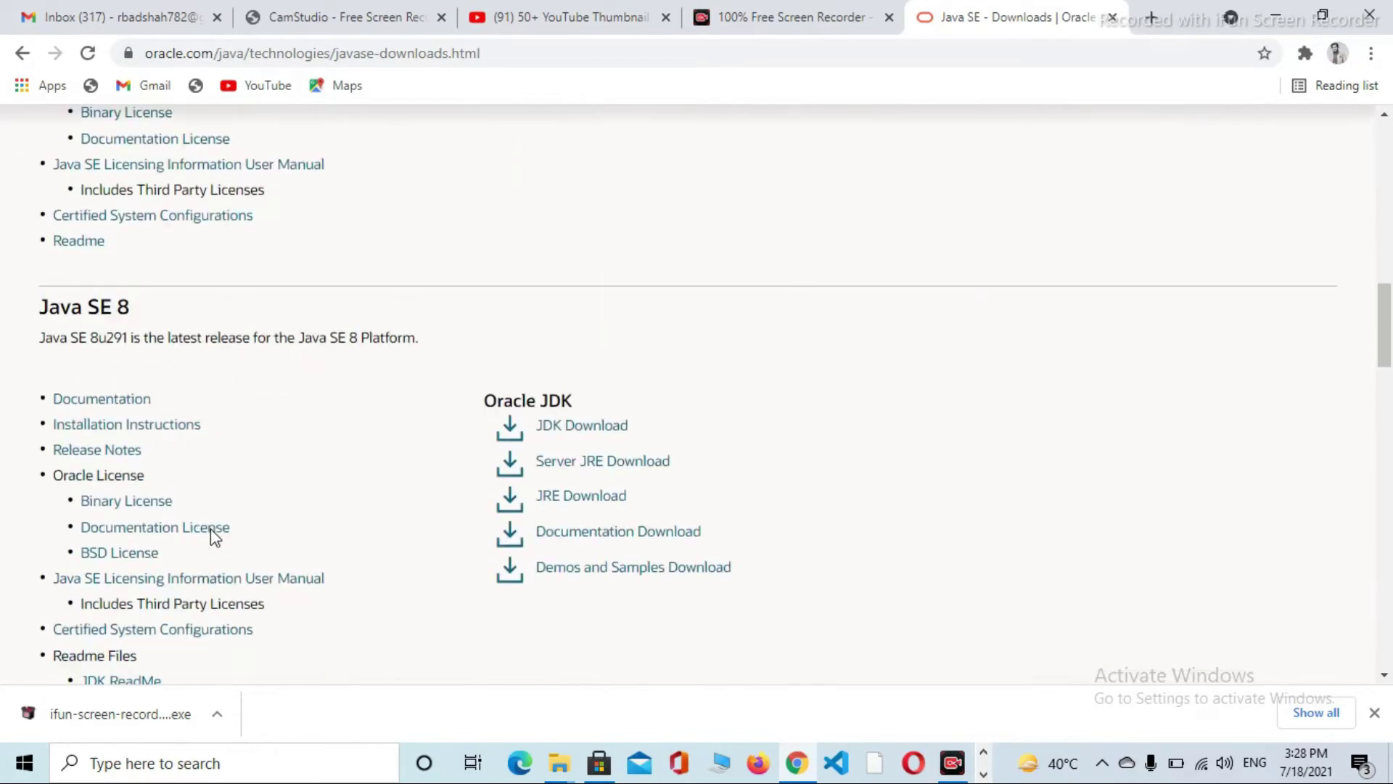
pyautogui.scroll(7, 336, 376)
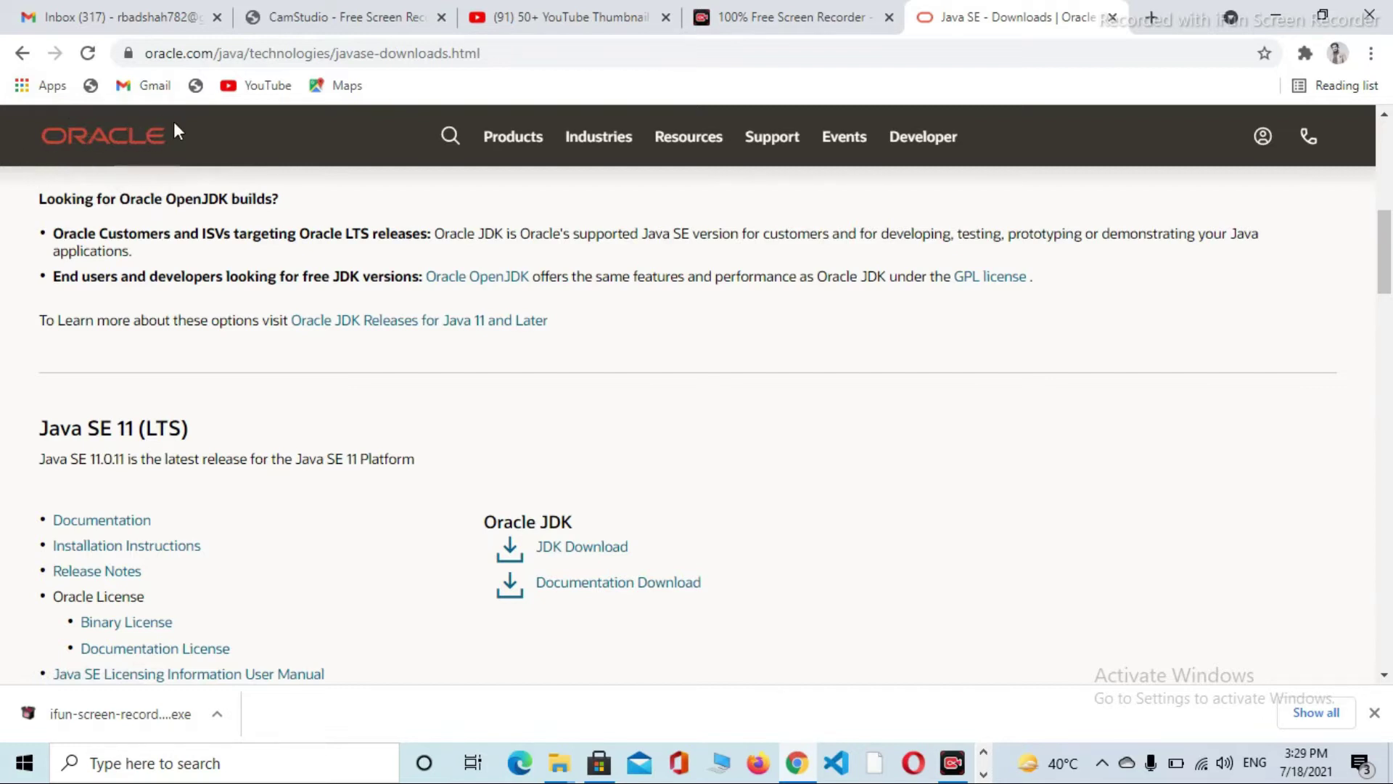
# Open the JDK download page for Java SE 11 (LTS) and review the packages listed for each operating system.
pyautogui.scroll(-3, 433, 368)
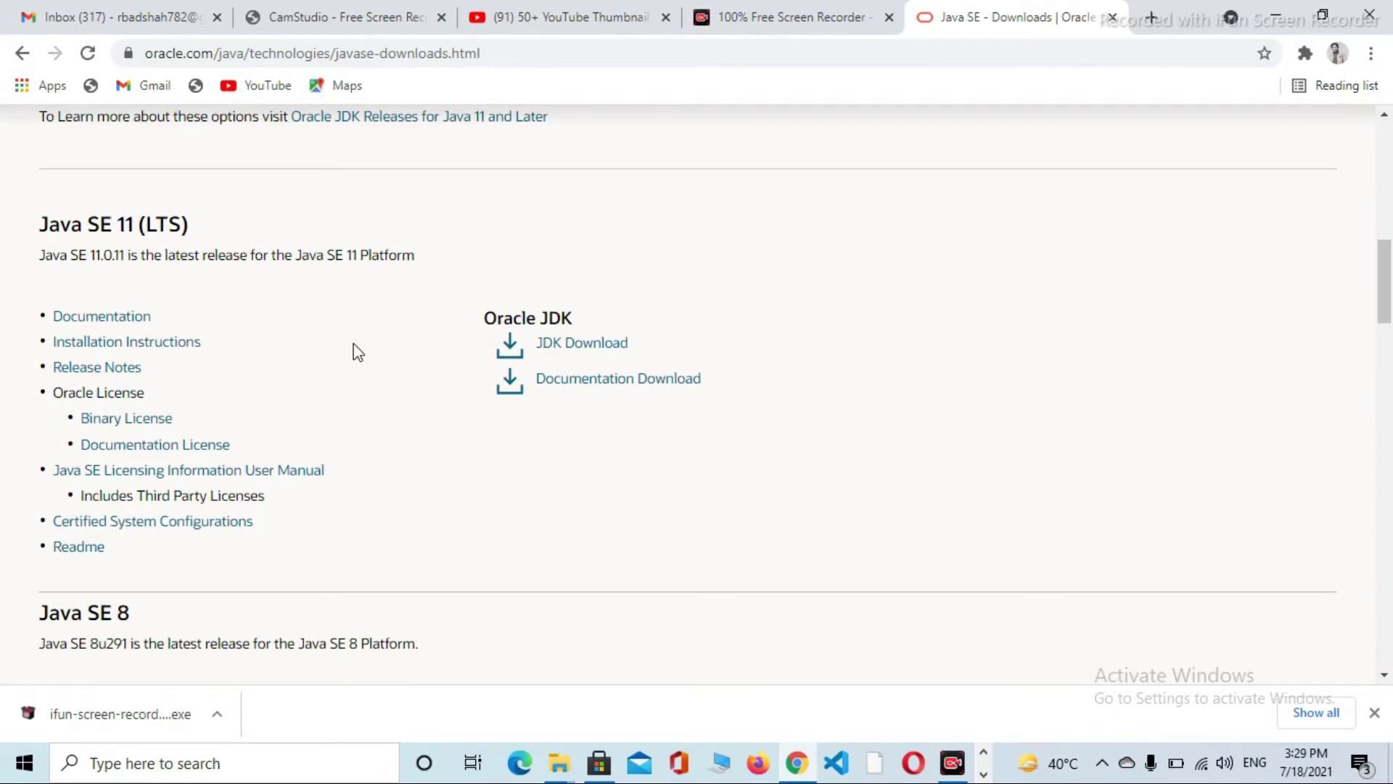
pyautogui.click(567, 352)
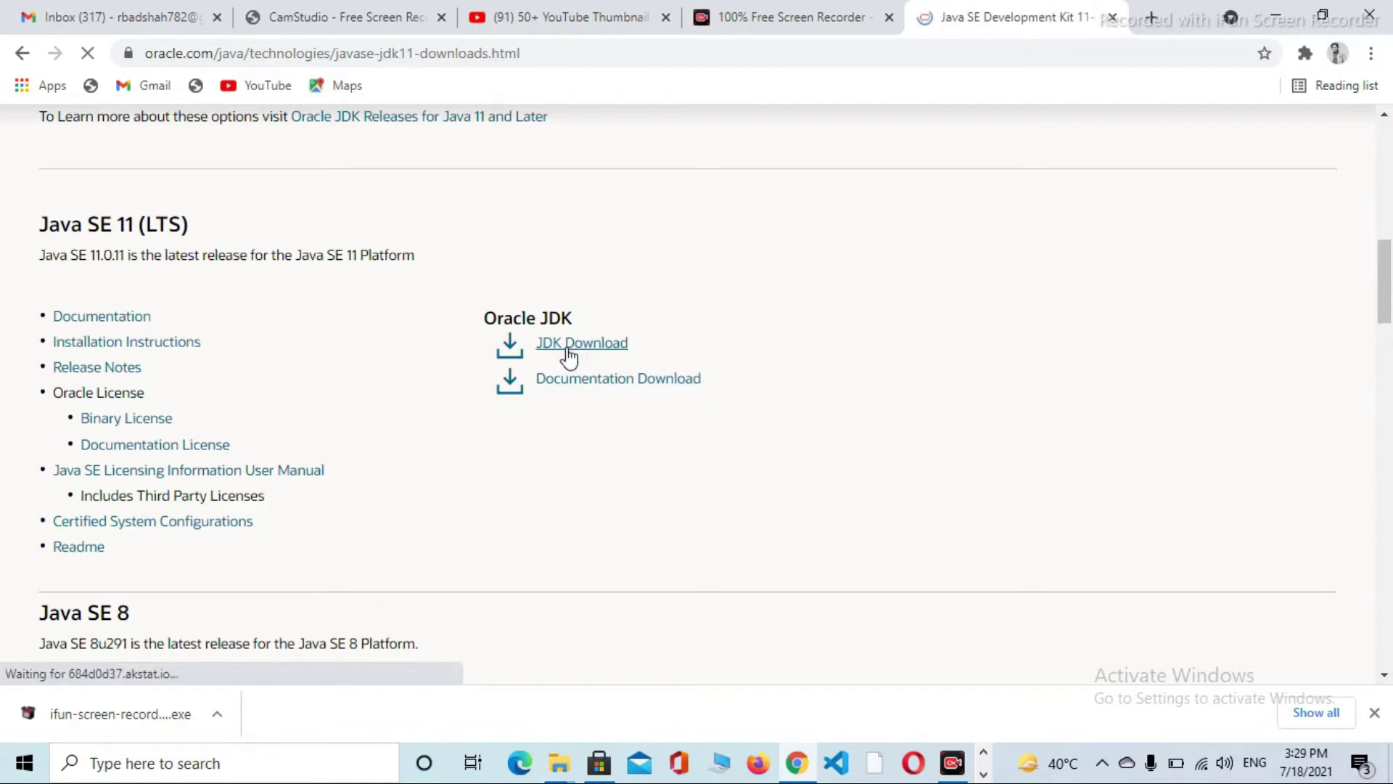
pyautogui.scroll(-8, 798, 385)
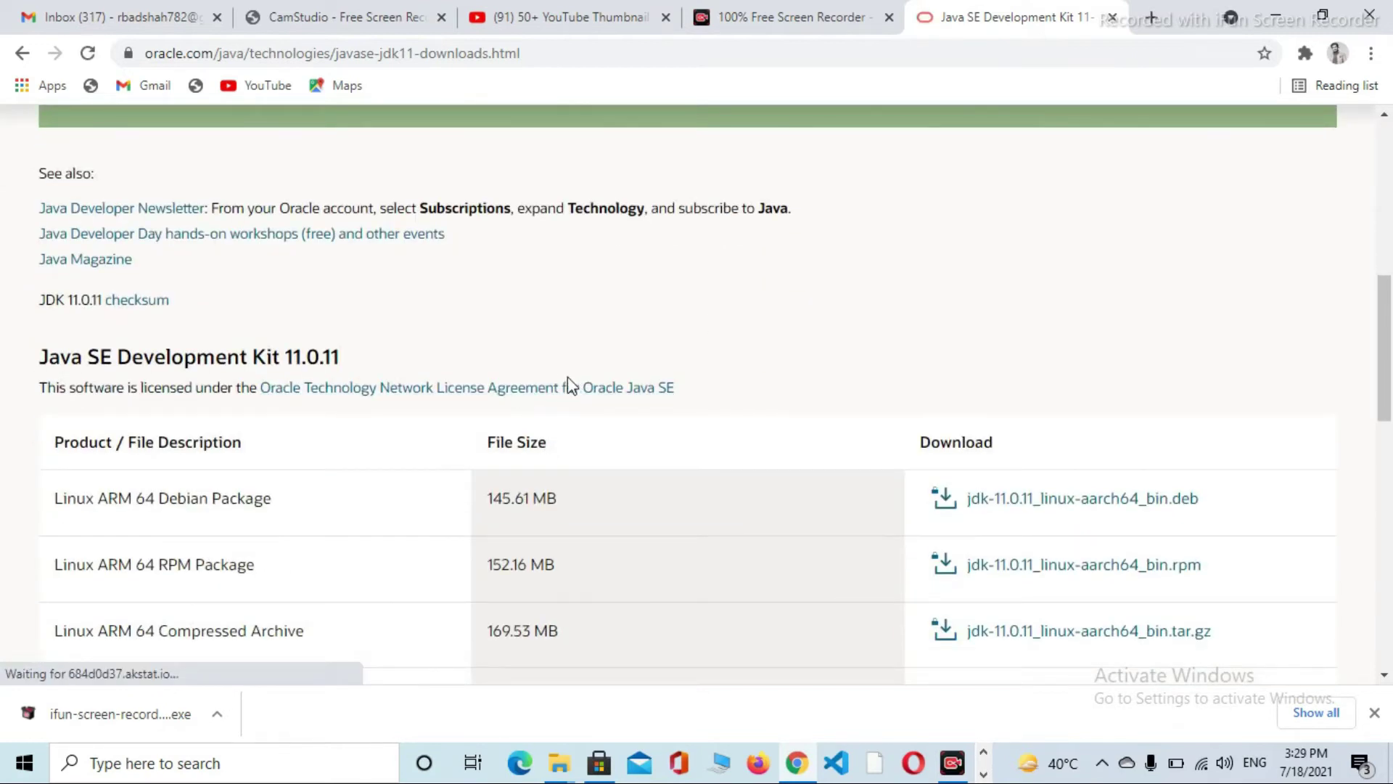
pyautogui.scroll(-3, 512, 404)
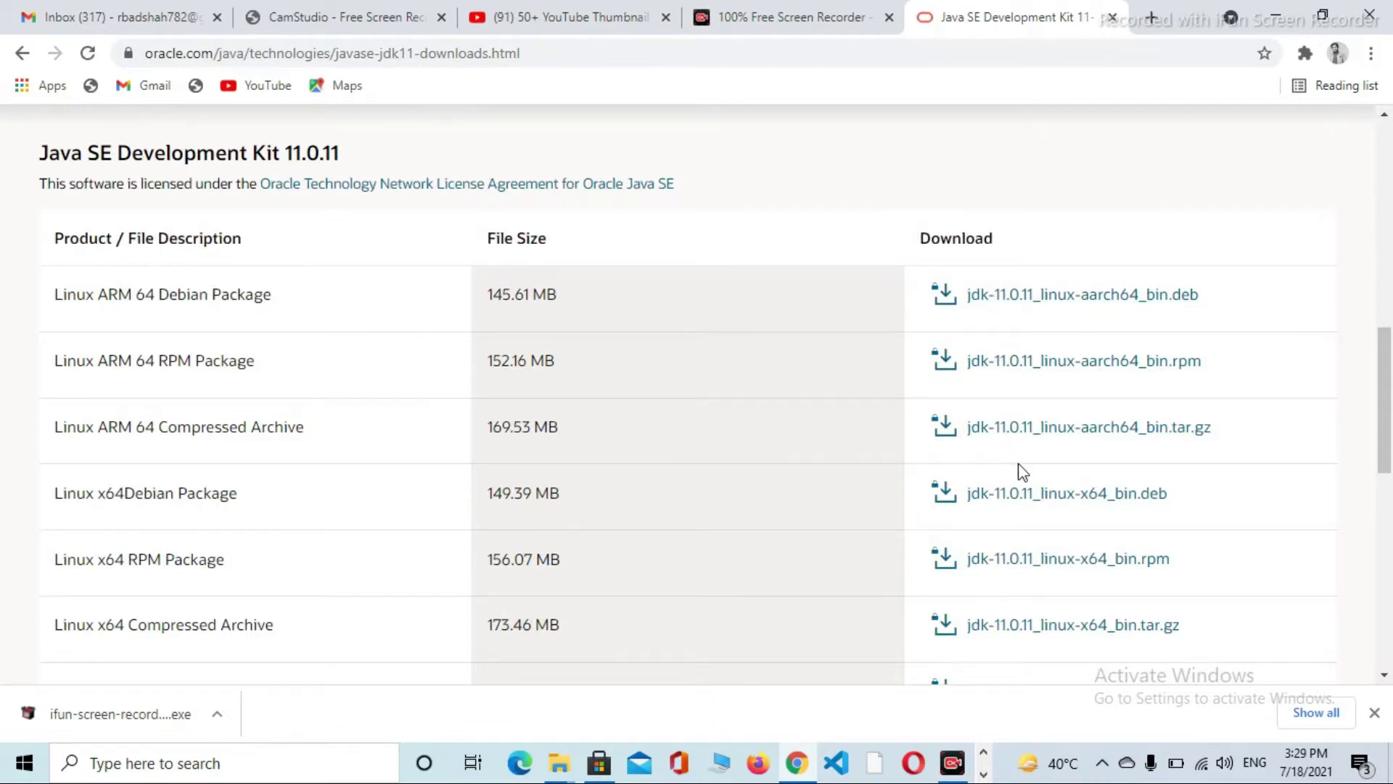
pyautogui.scroll(-3, 1016, 468)
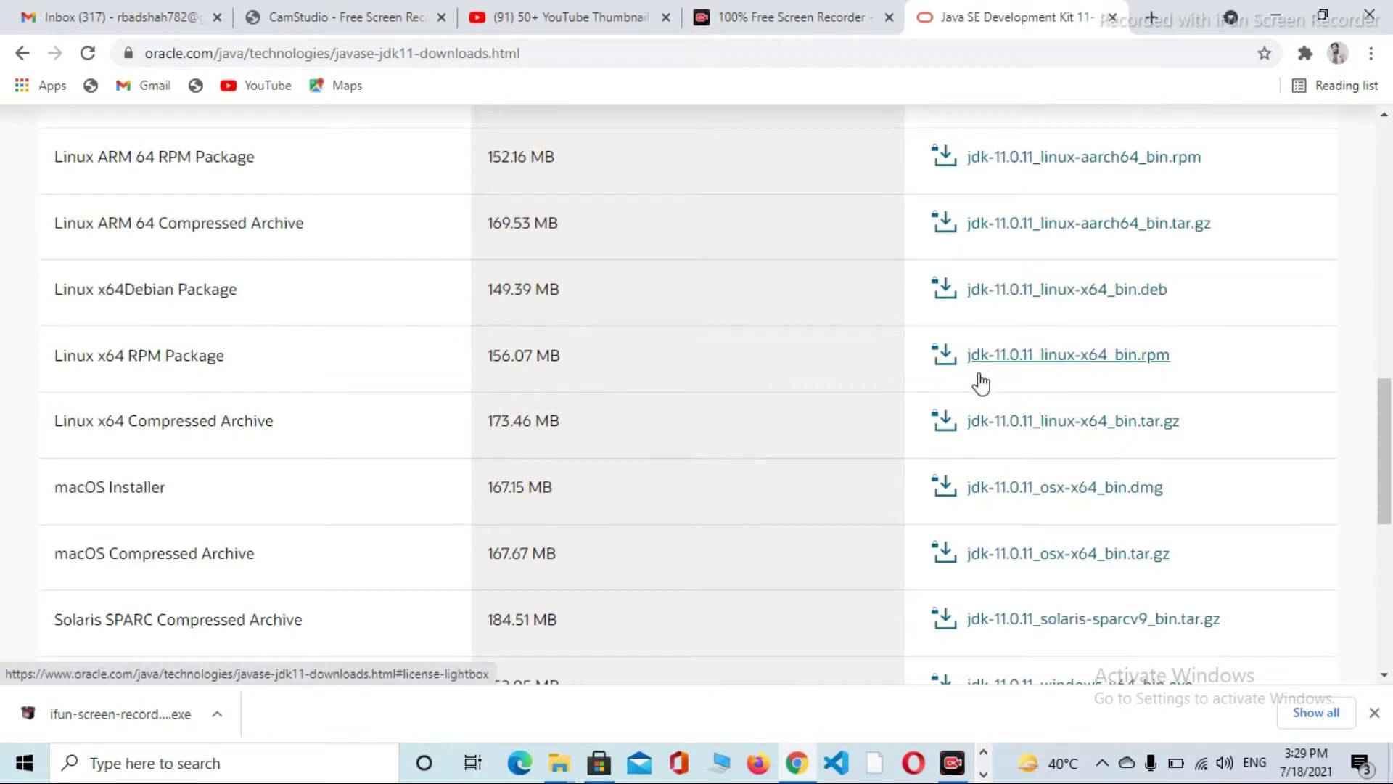
pyautogui.scroll(-4, 985, 568)
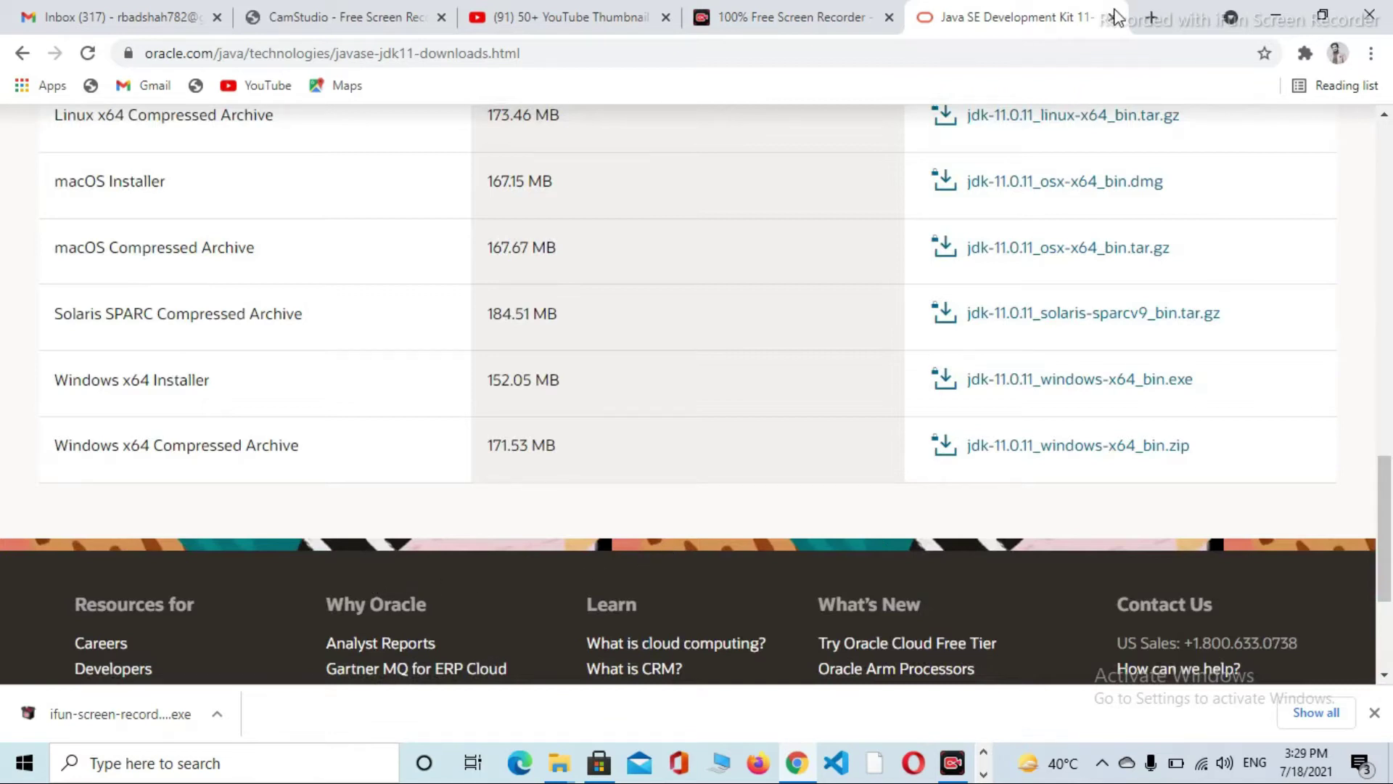
pyautogui.scroll(6, 1023, 312)
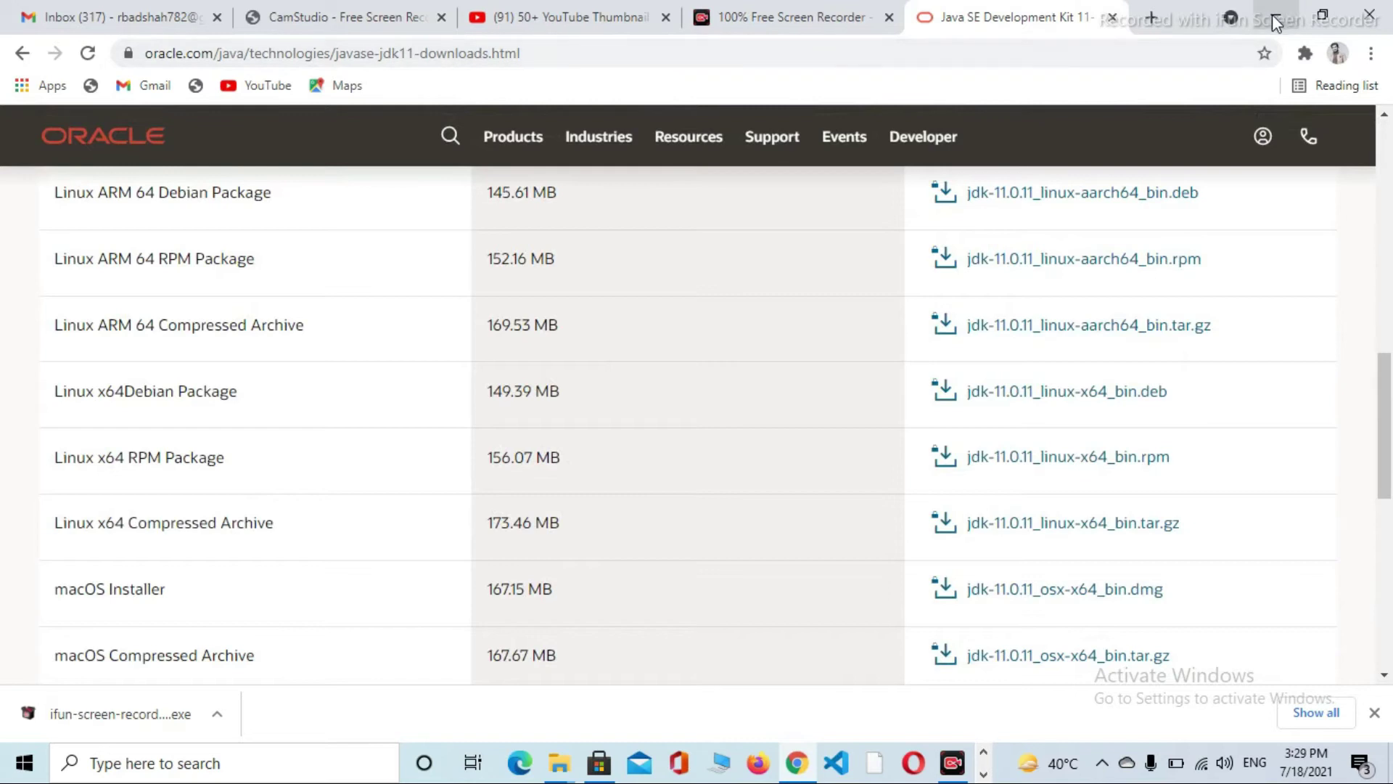
# Minimize the browser, open the properties of This PC, and check the system type in the device specifications.
pyautogui.click(1275, 13)
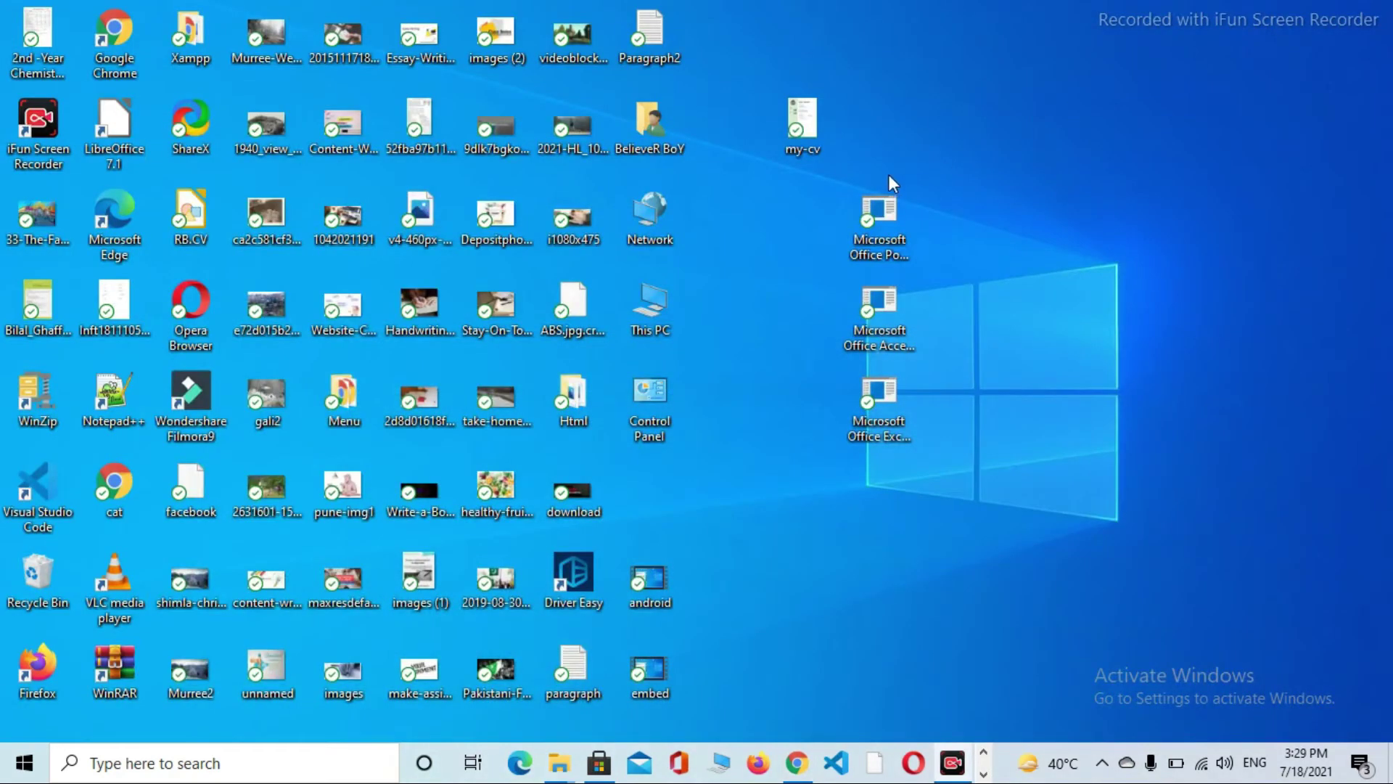
pyautogui.rightClick(650, 306)
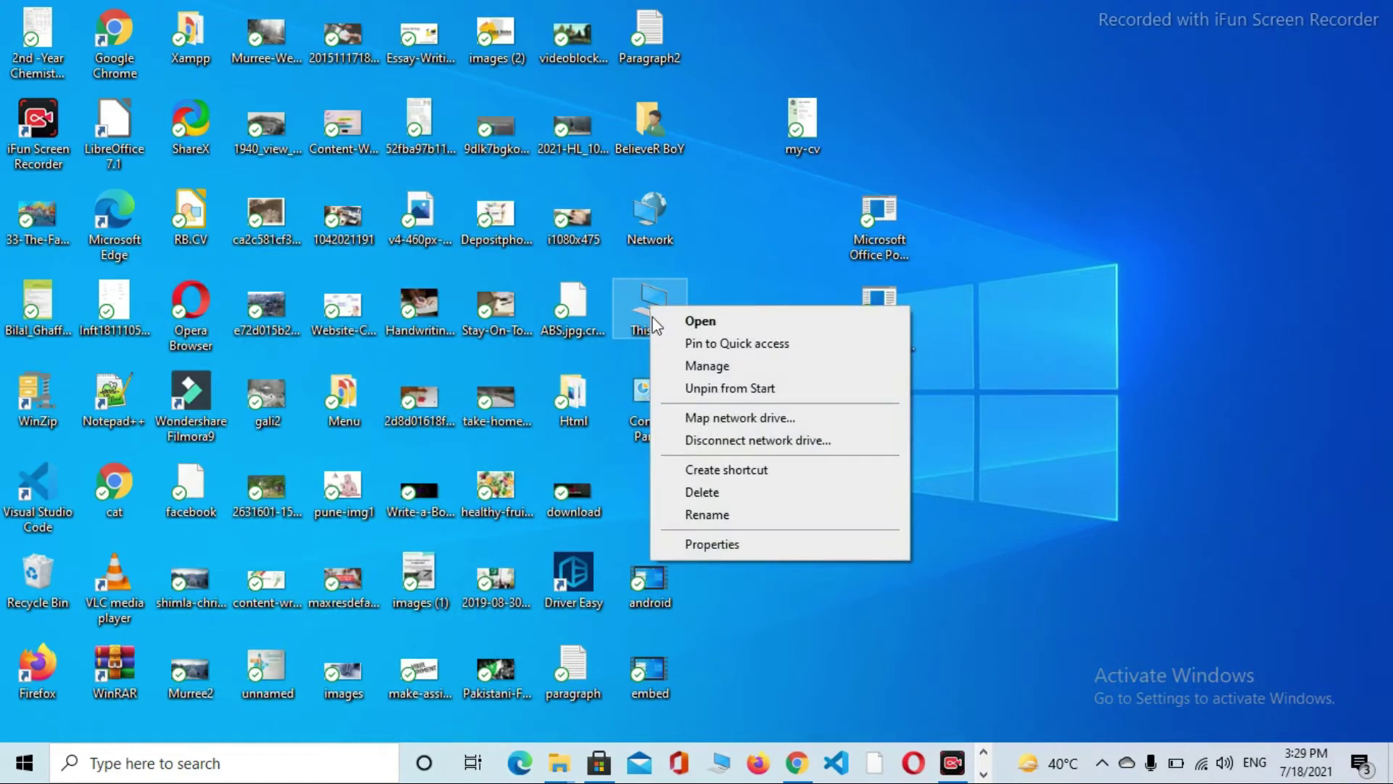
pyautogui.click(717, 544)
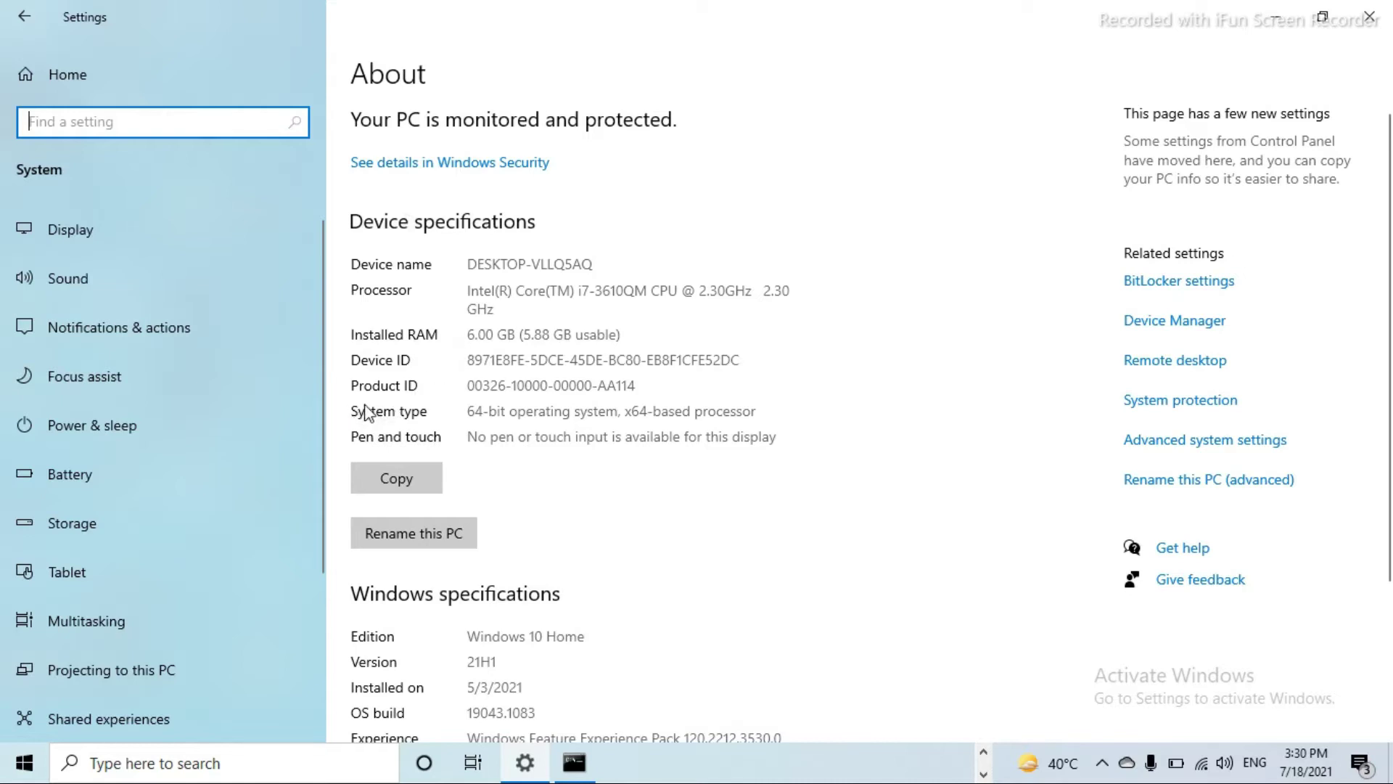
pyautogui.click(411, 416)
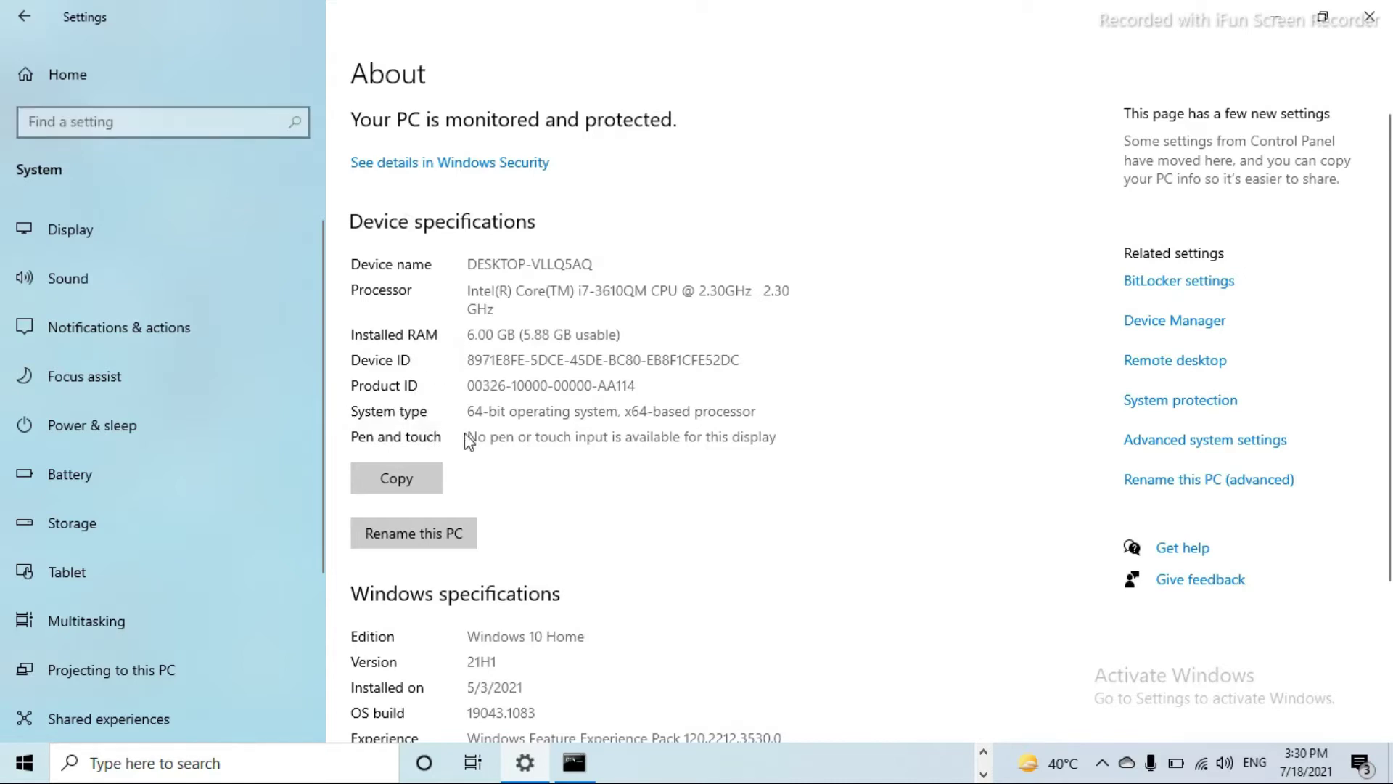
pyautogui.moveTo(512, 411); pyautogui.dragTo(468, 411)
pyautogui.click(473, 410)
pyautogui.moveTo(468, 411); pyautogui.dragTo(628, 414)
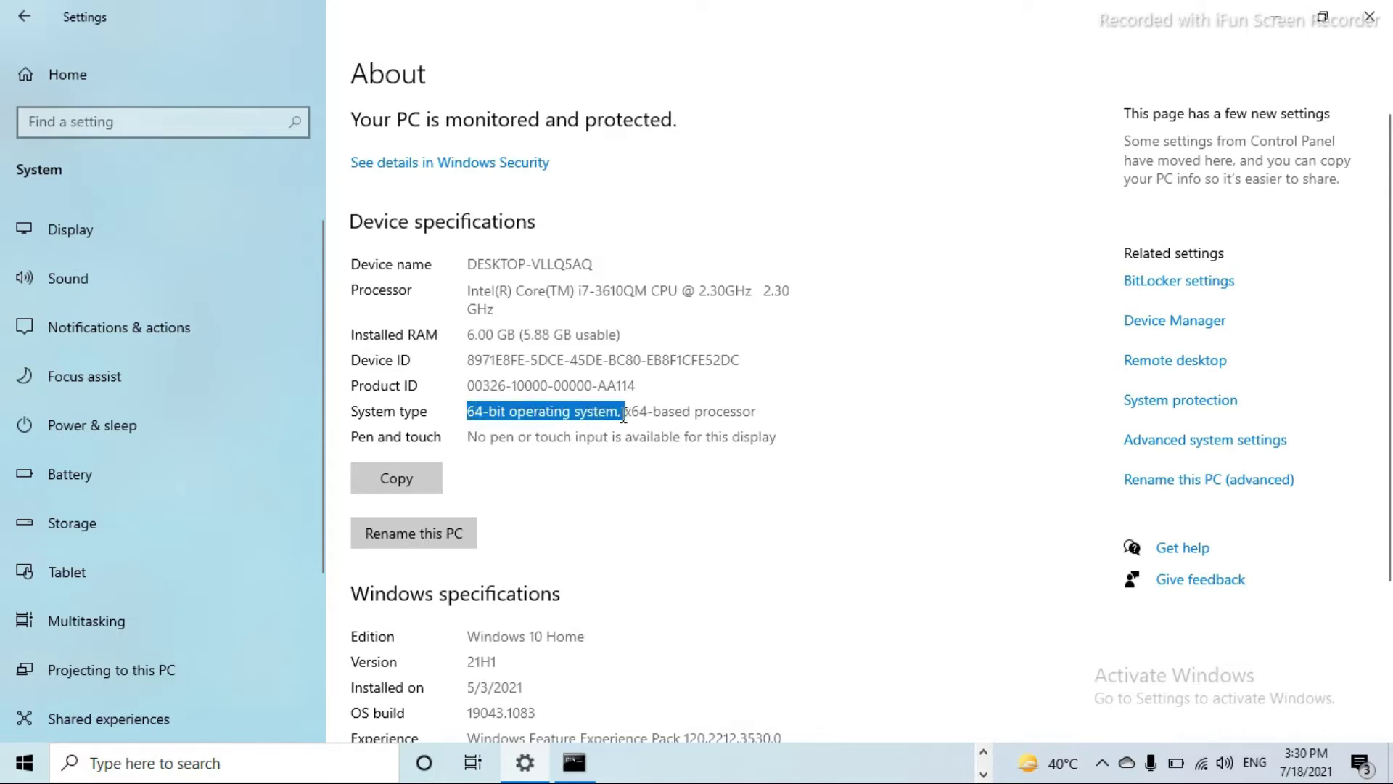
pyautogui.click(710, 413)
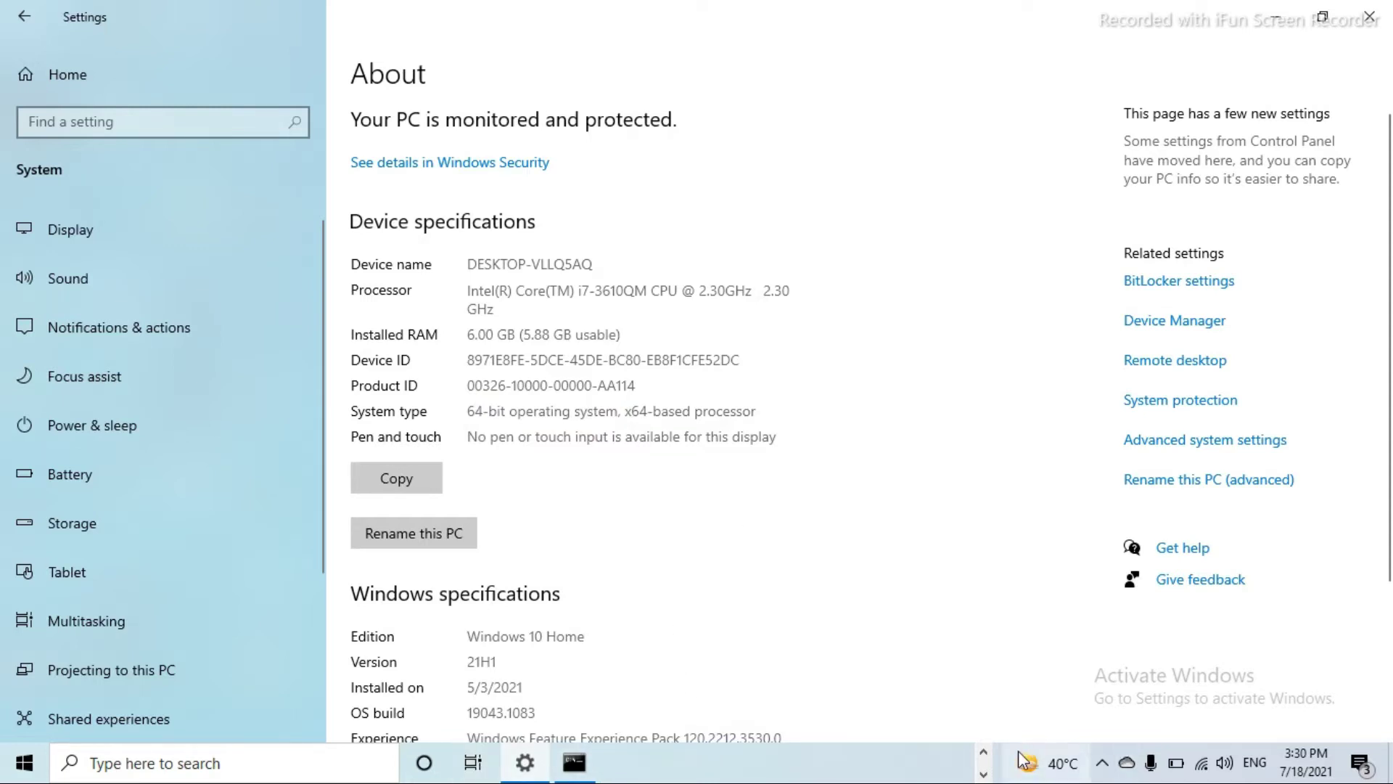
# Return to Chrome, choose jdk-11.0.11_windows-x64_bin.exe, accept the Oracle license agreement, and close the download dialog.
pyautogui.click(985, 762)
pyautogui.click(797, 762)
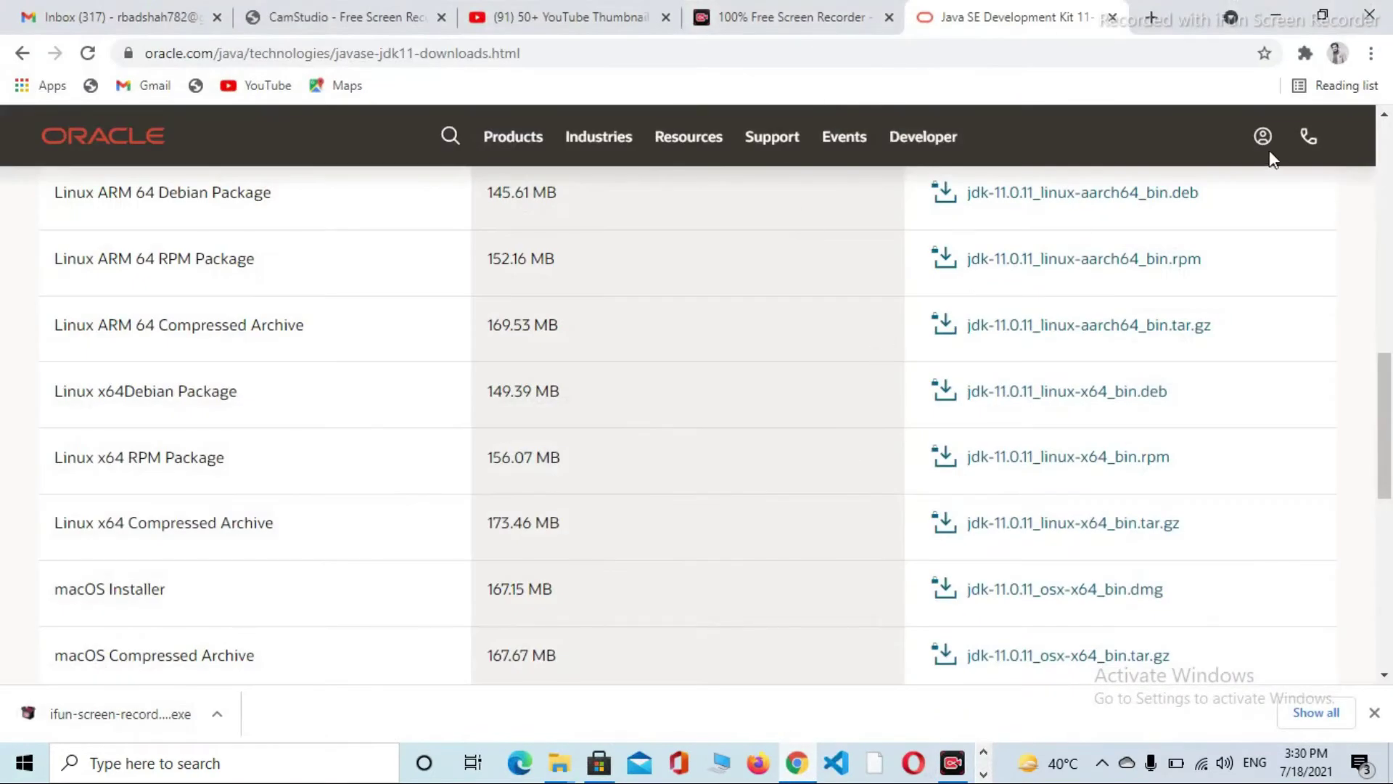
pyautogui.scroll(-4, 1016, 470)
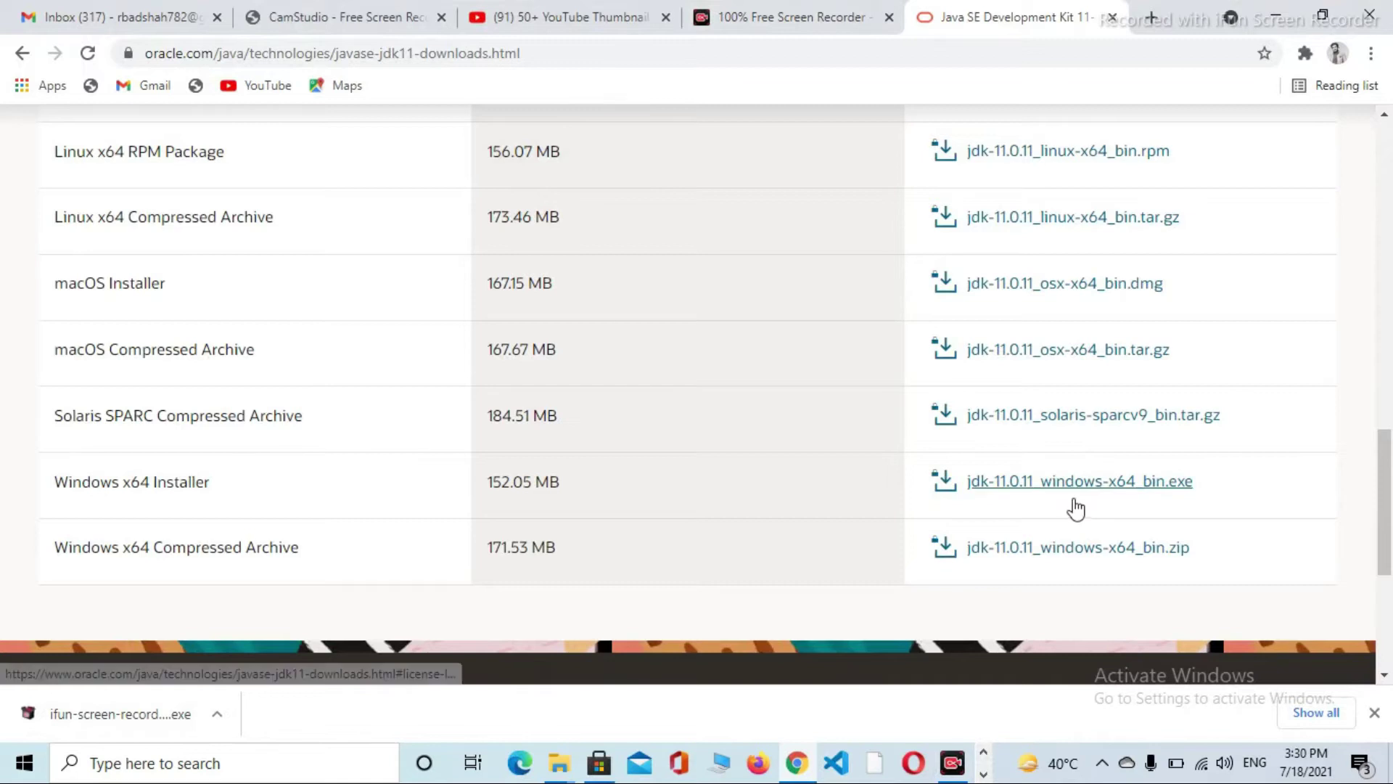
pyautogui.click(1043, 483)
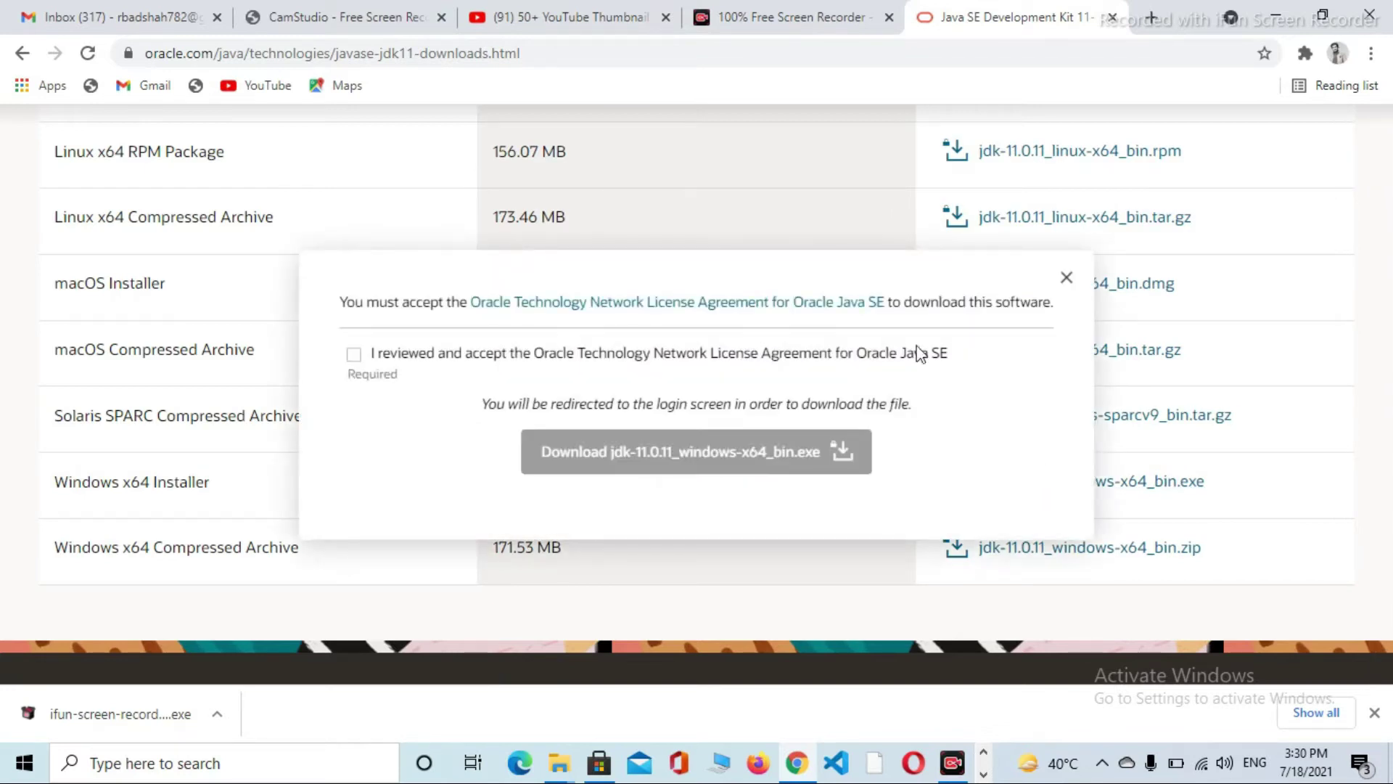
pyautogui.click(352, 357)
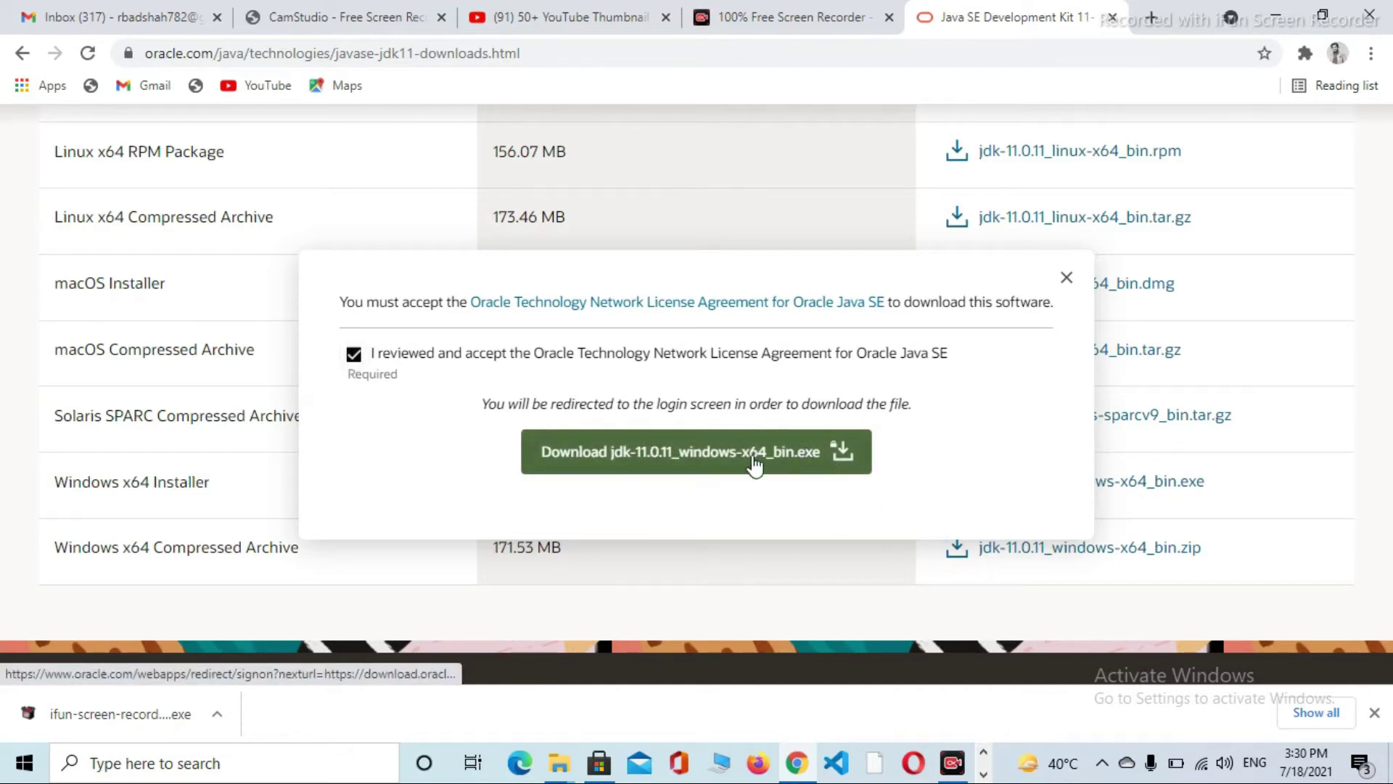
pyautogui.click(1066, 281)
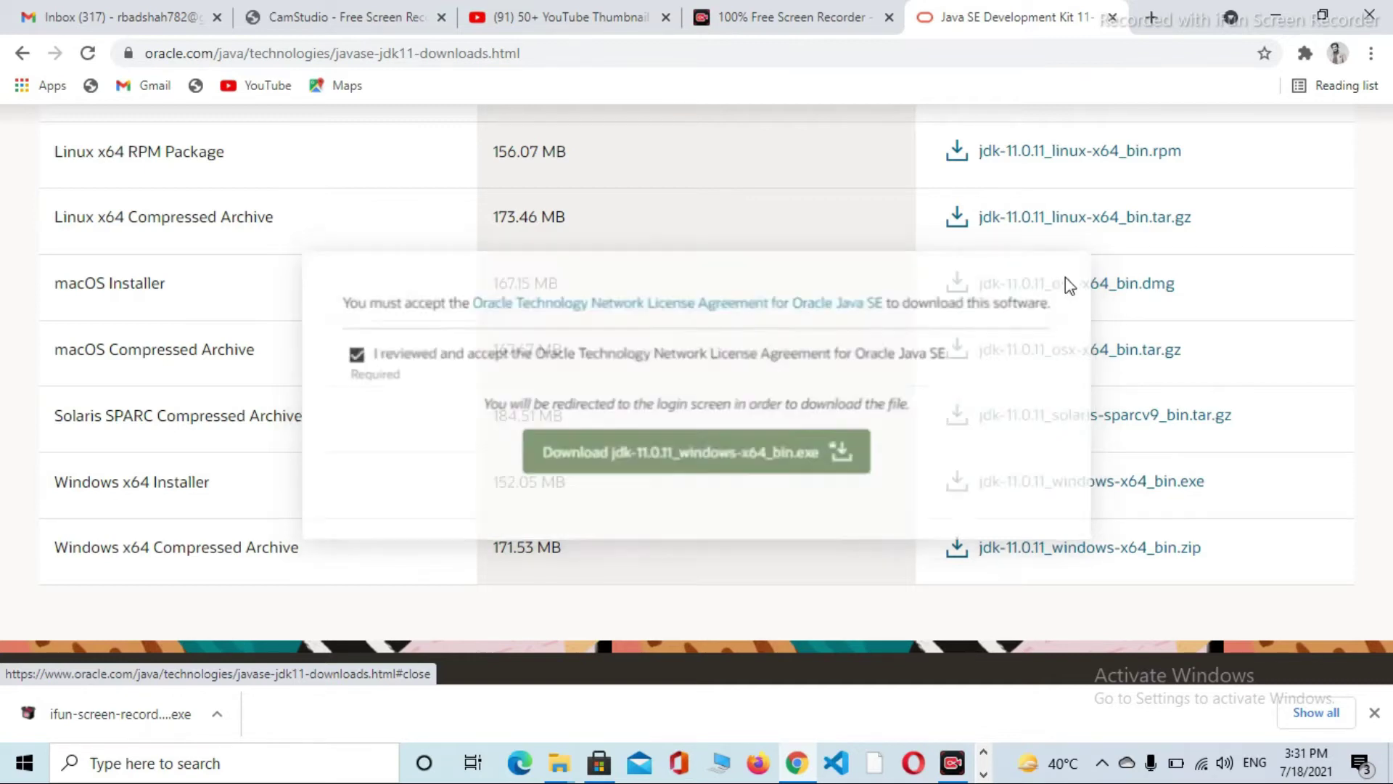
# Minimize the browser, close both open jdk-16.0.1 folder windows, and bring up the Downloads folder in File Explorer.
pyautogui.click(1280, 10)
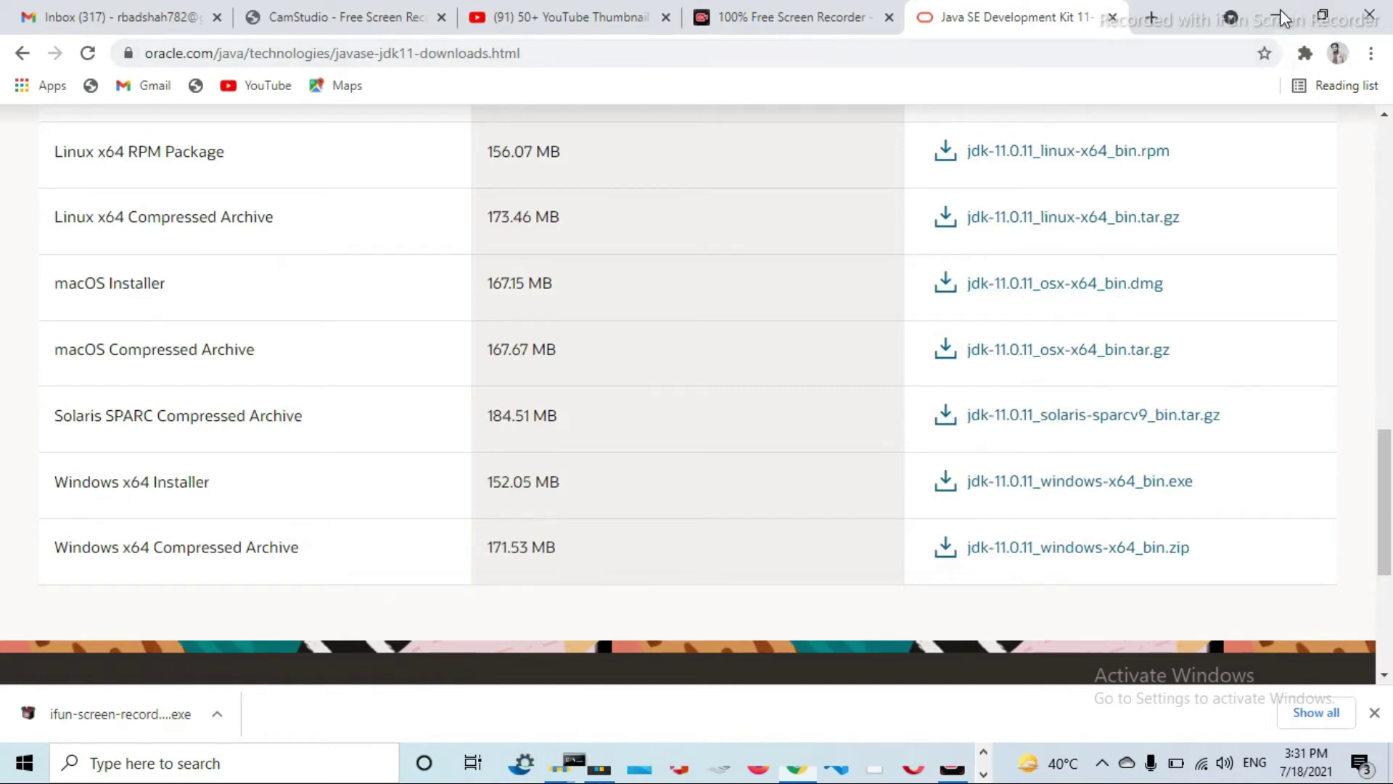
pyautogui.click(1280, 10)
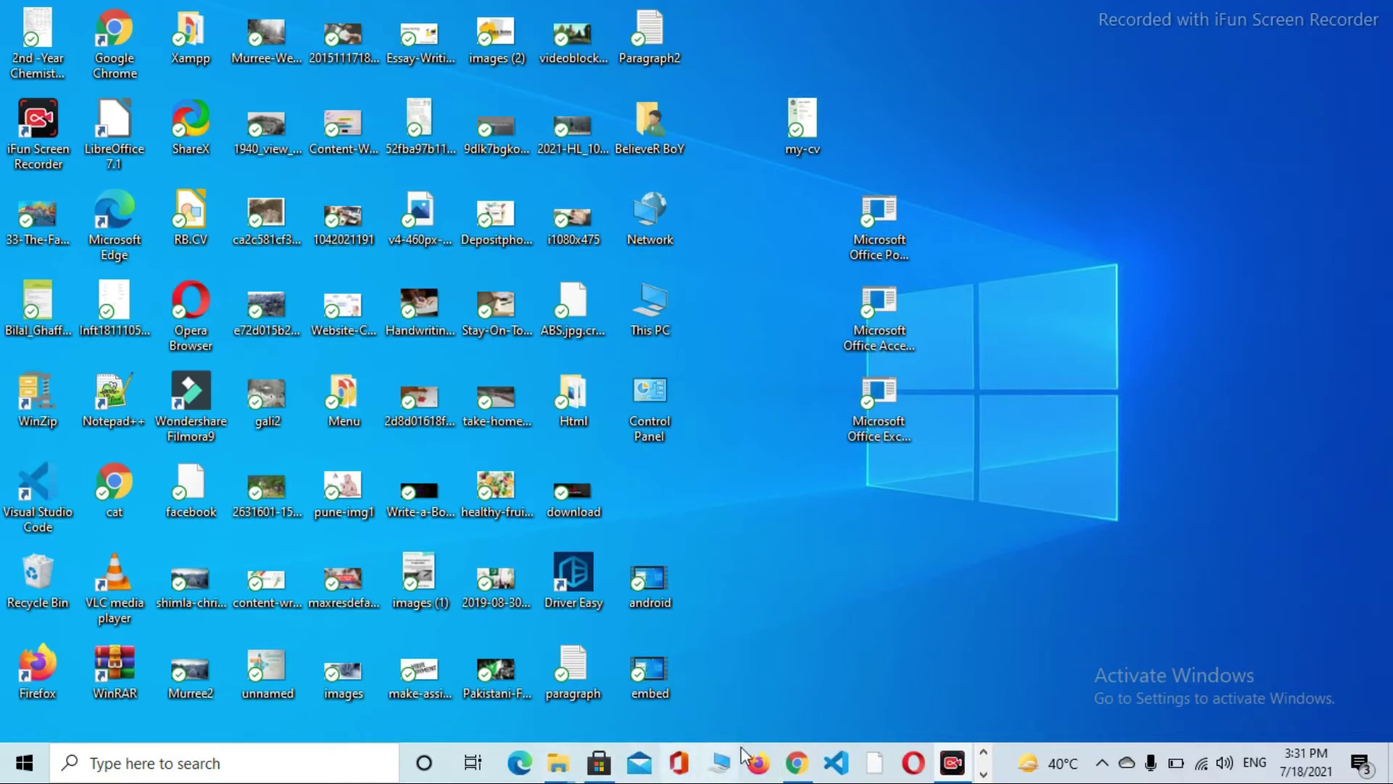
pyautogui.moveTo(557, 764)
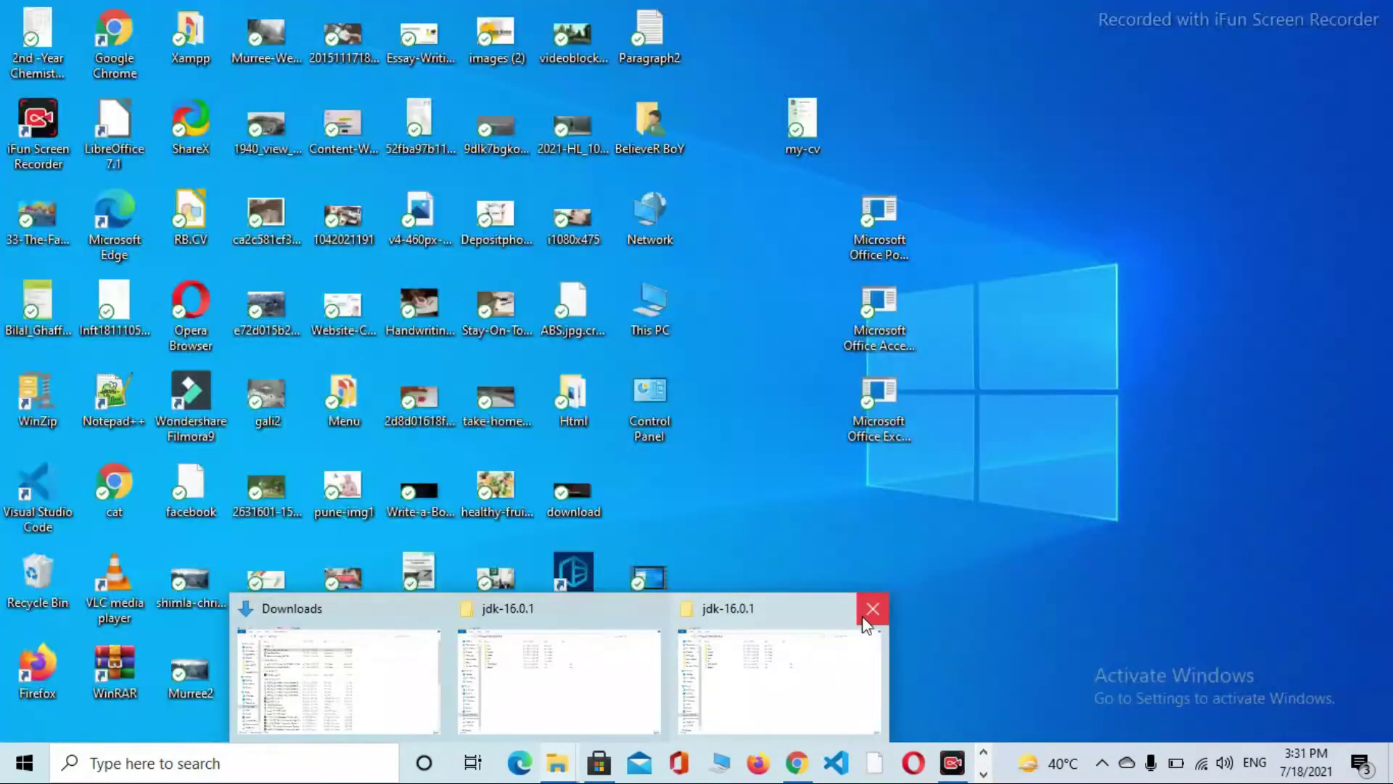
pyautogui.click(873, 609)
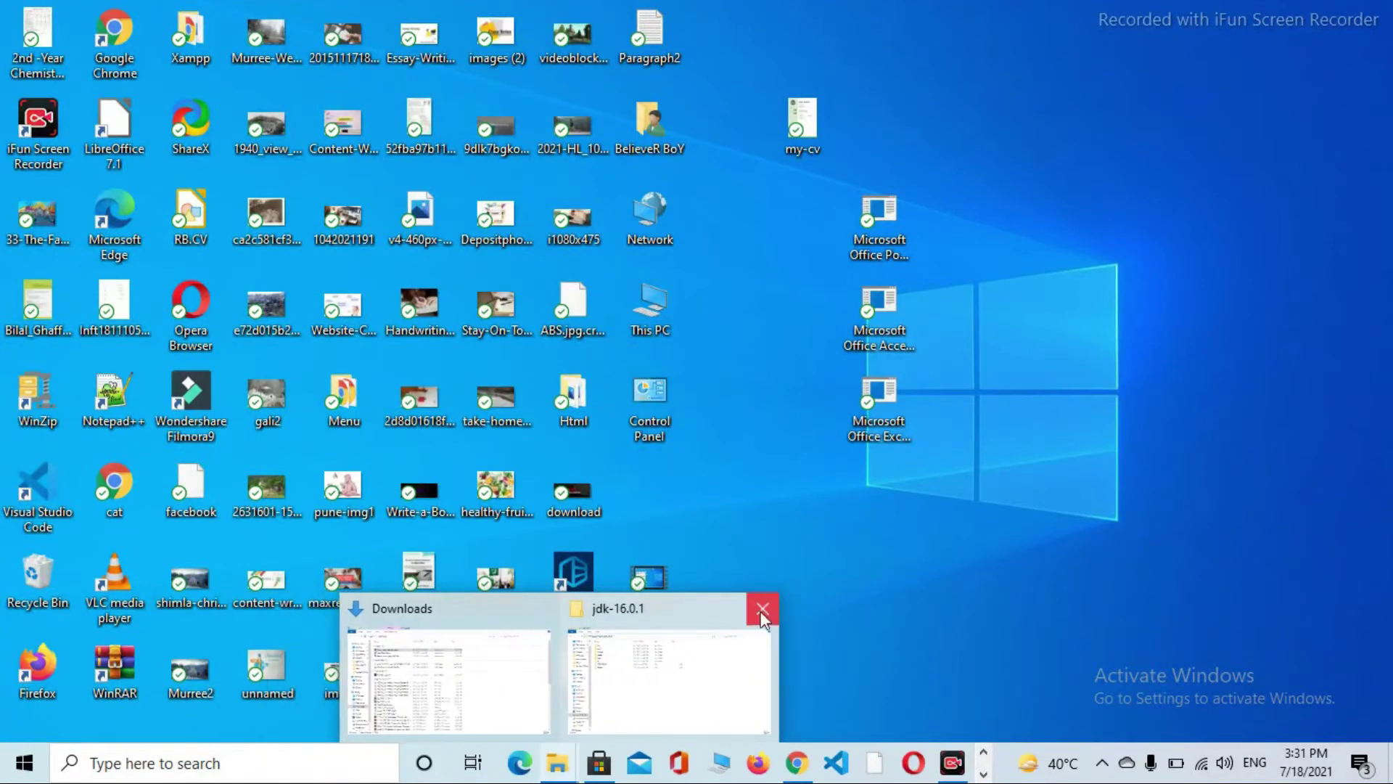
pyautogui.click(761, 610)
pyautogui.click(500, 662)
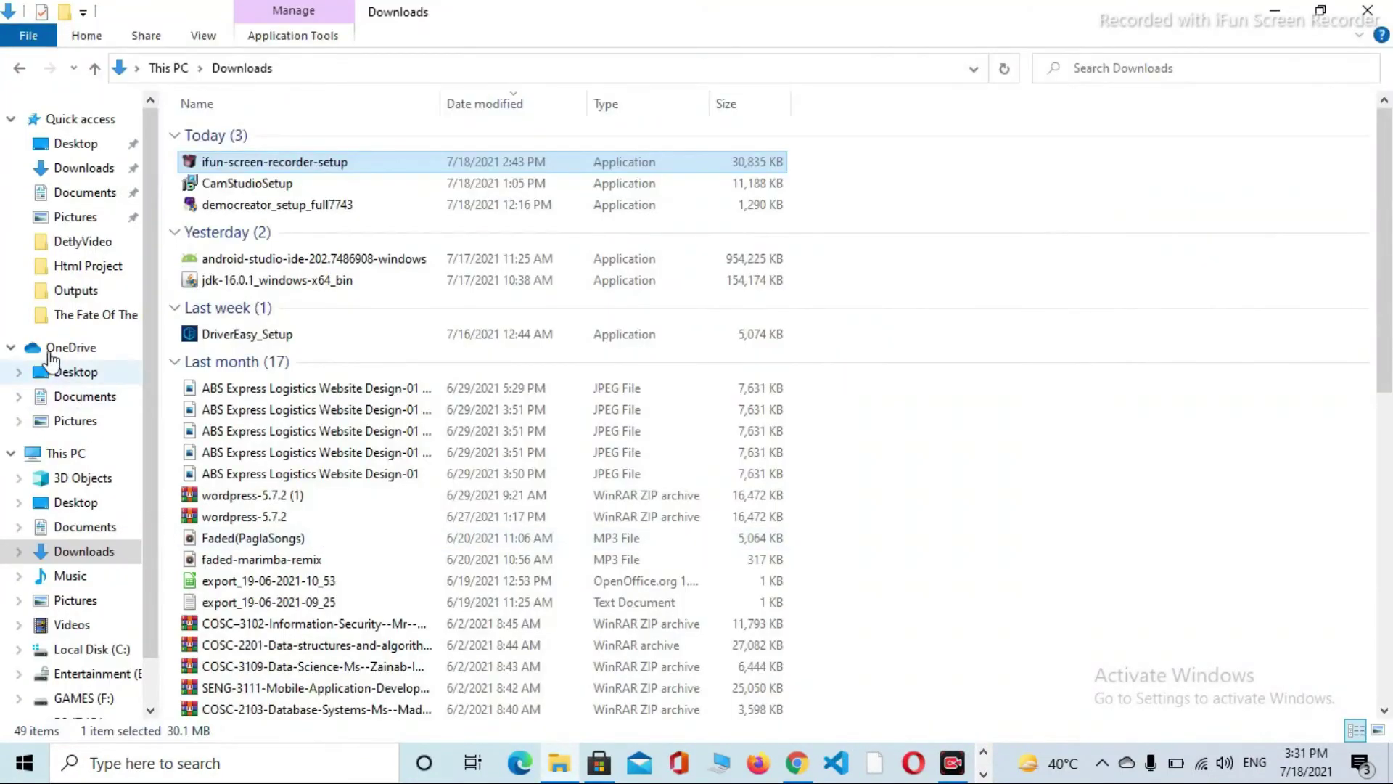
# Browse from This PC to the JDK installation folder C:\Program Files\Java\jdk-16.0.1.
pyautogui.click(37, 460)
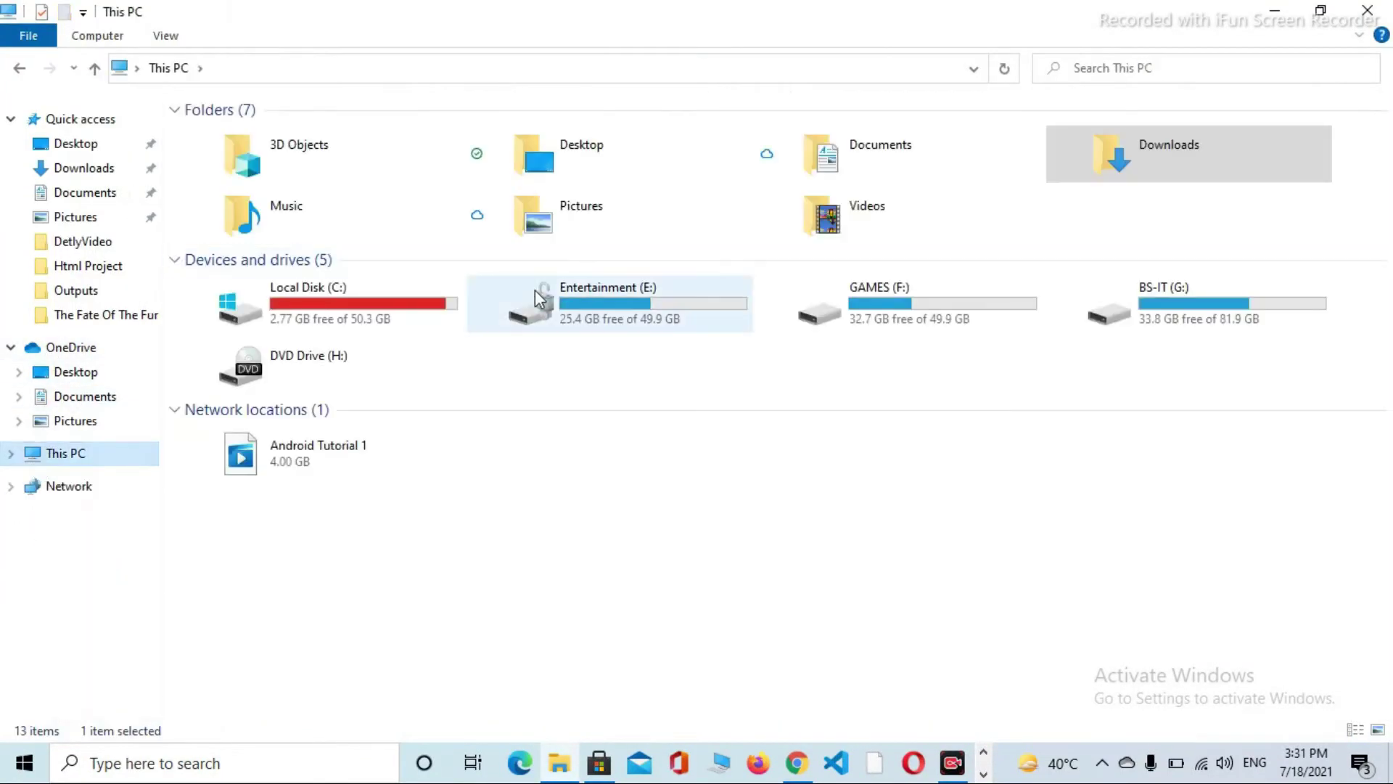
pyautogui.doubleClick(387, 306)
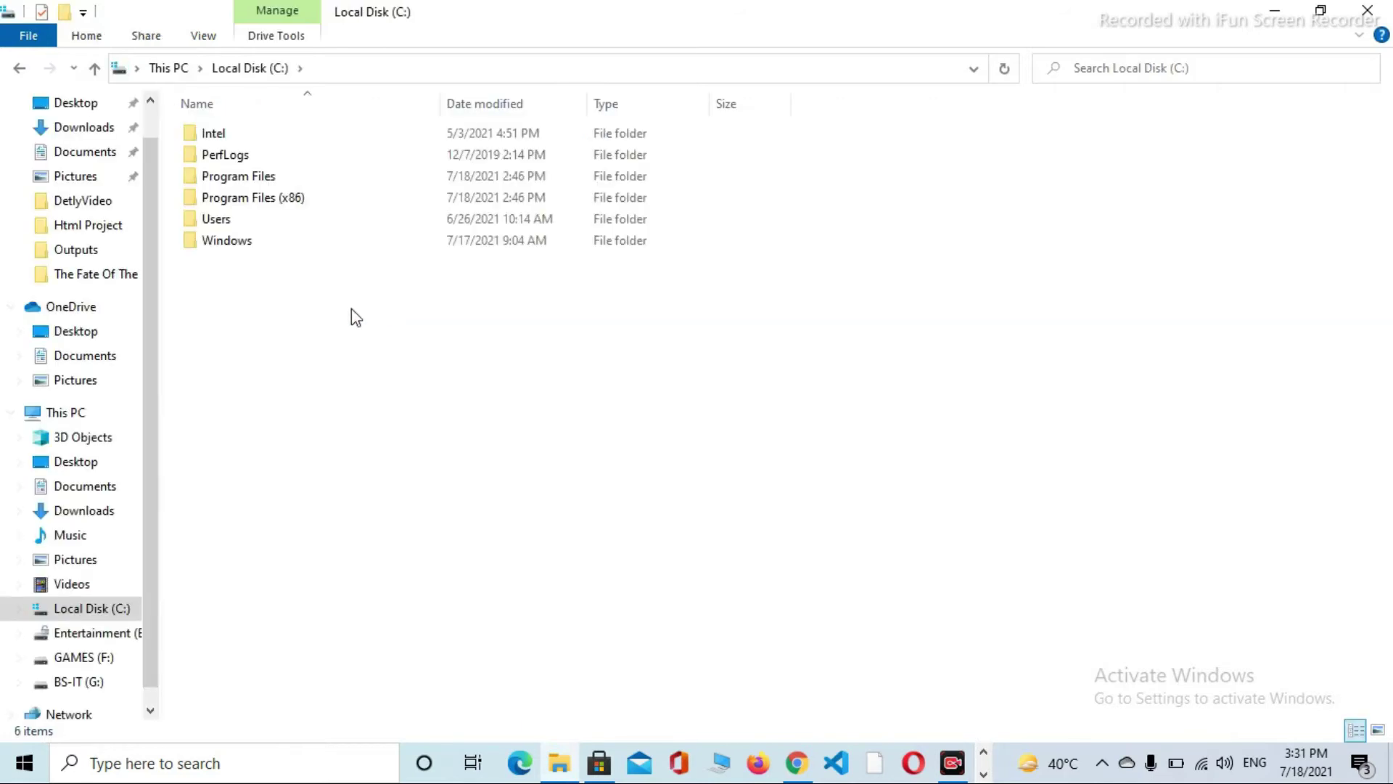
pyautogui.doubleClick(252, 181)
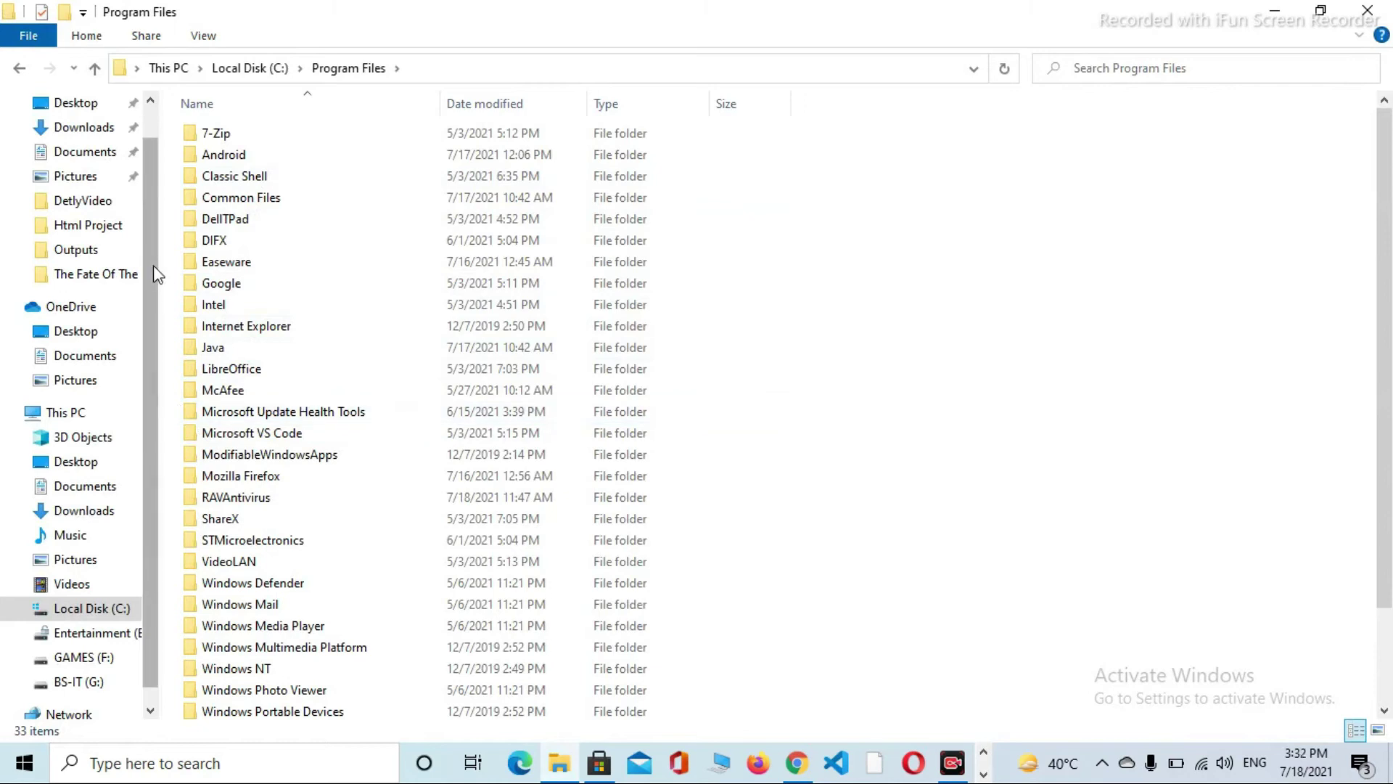
pyautogui.click(203, 356)
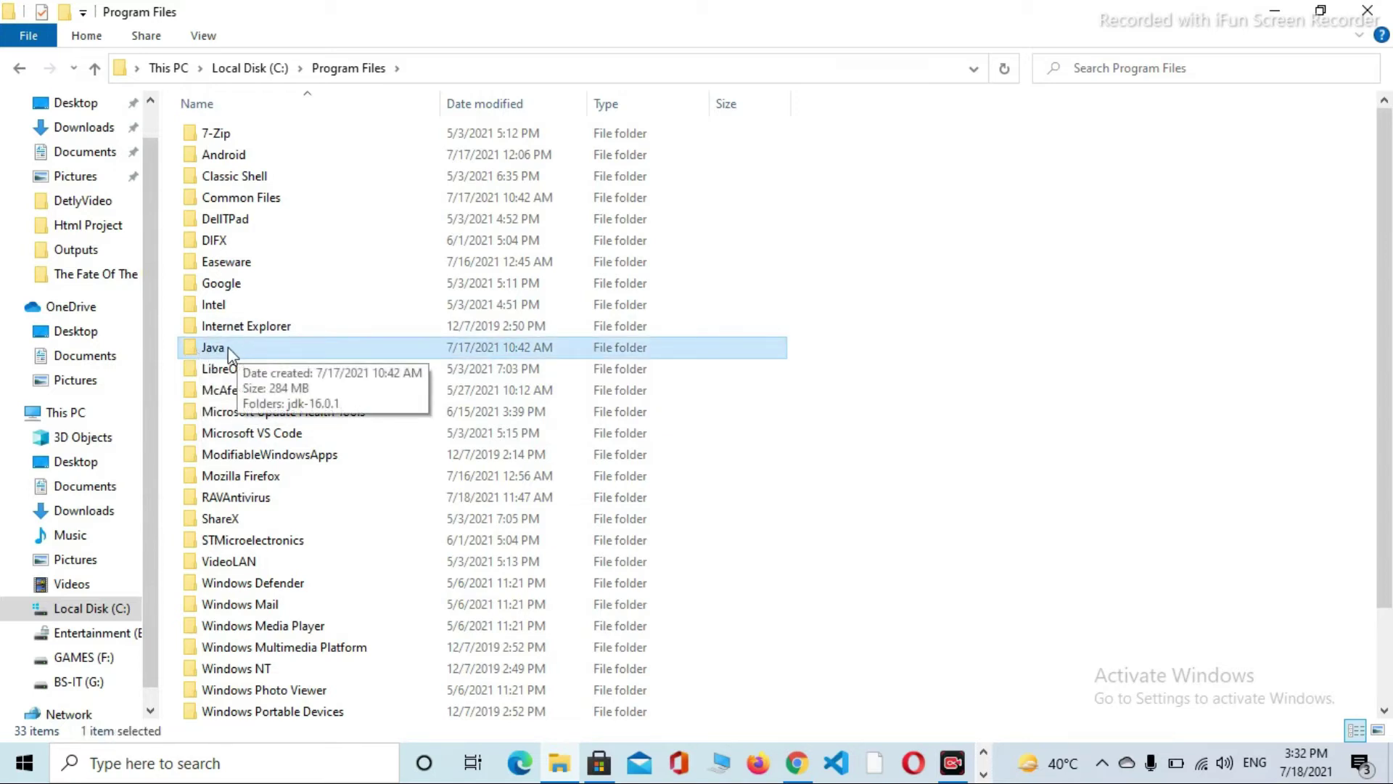
pyautogui.doubleClick(229, 353)
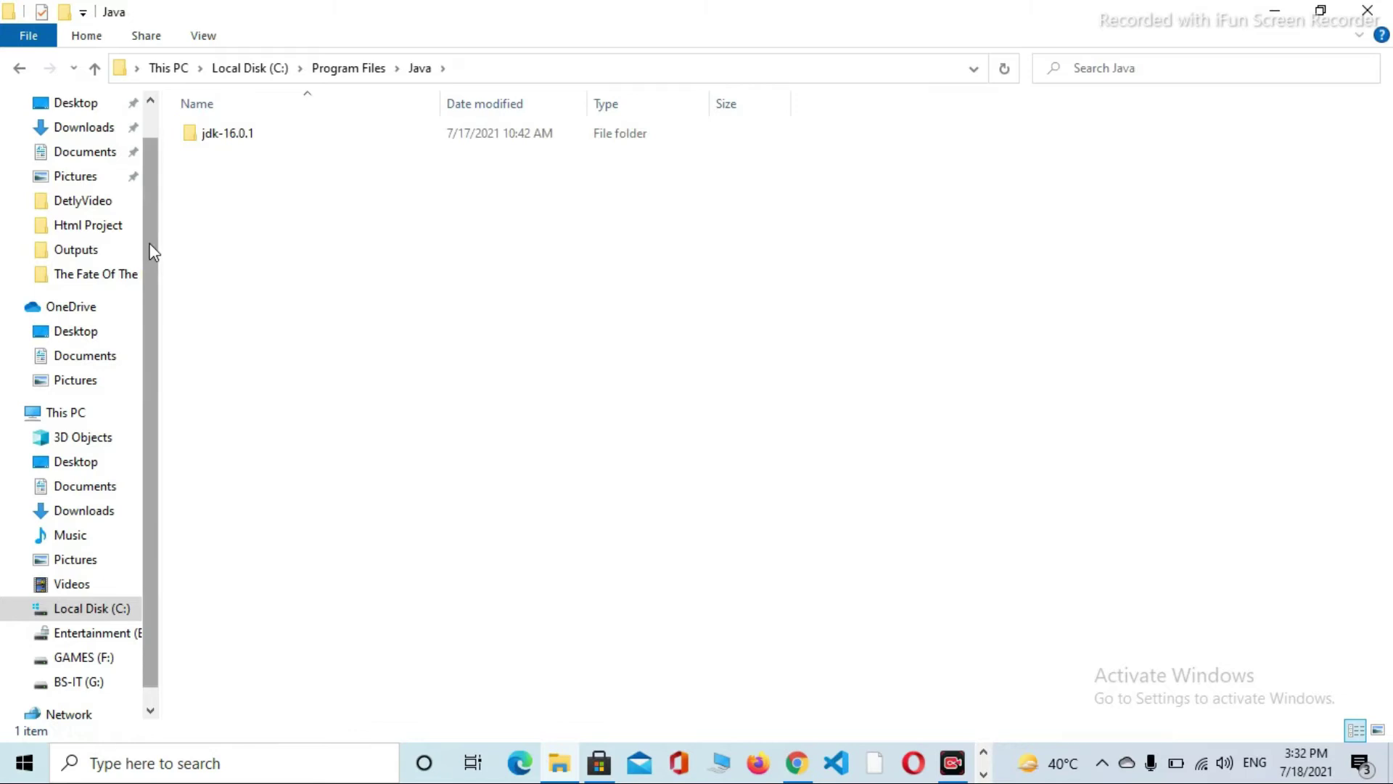
pyautogui.doubleClick(224, 135)
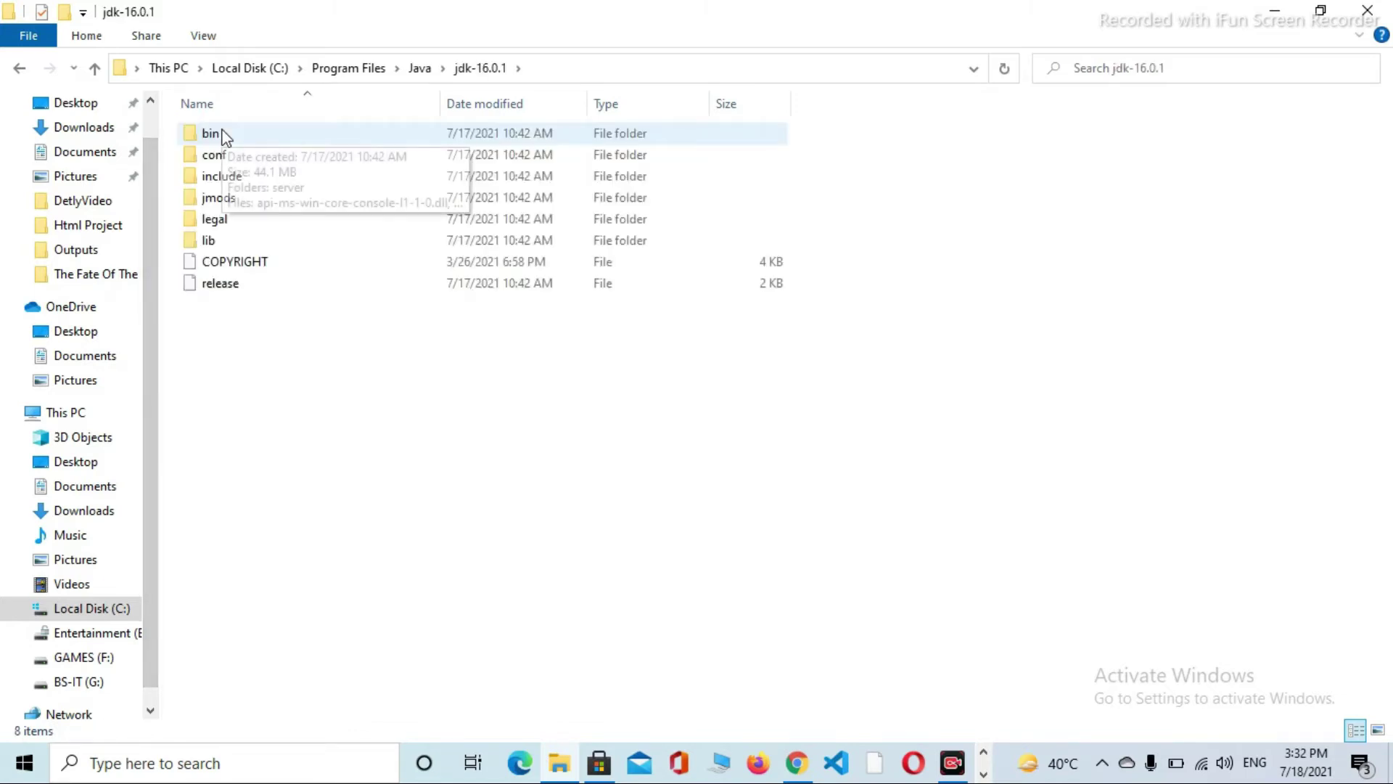
# Copy the folder's full path, C:\Program Files\Java\jdk-16.0.1, and minimize File Explorer.
pyautogui.click(574, 70)
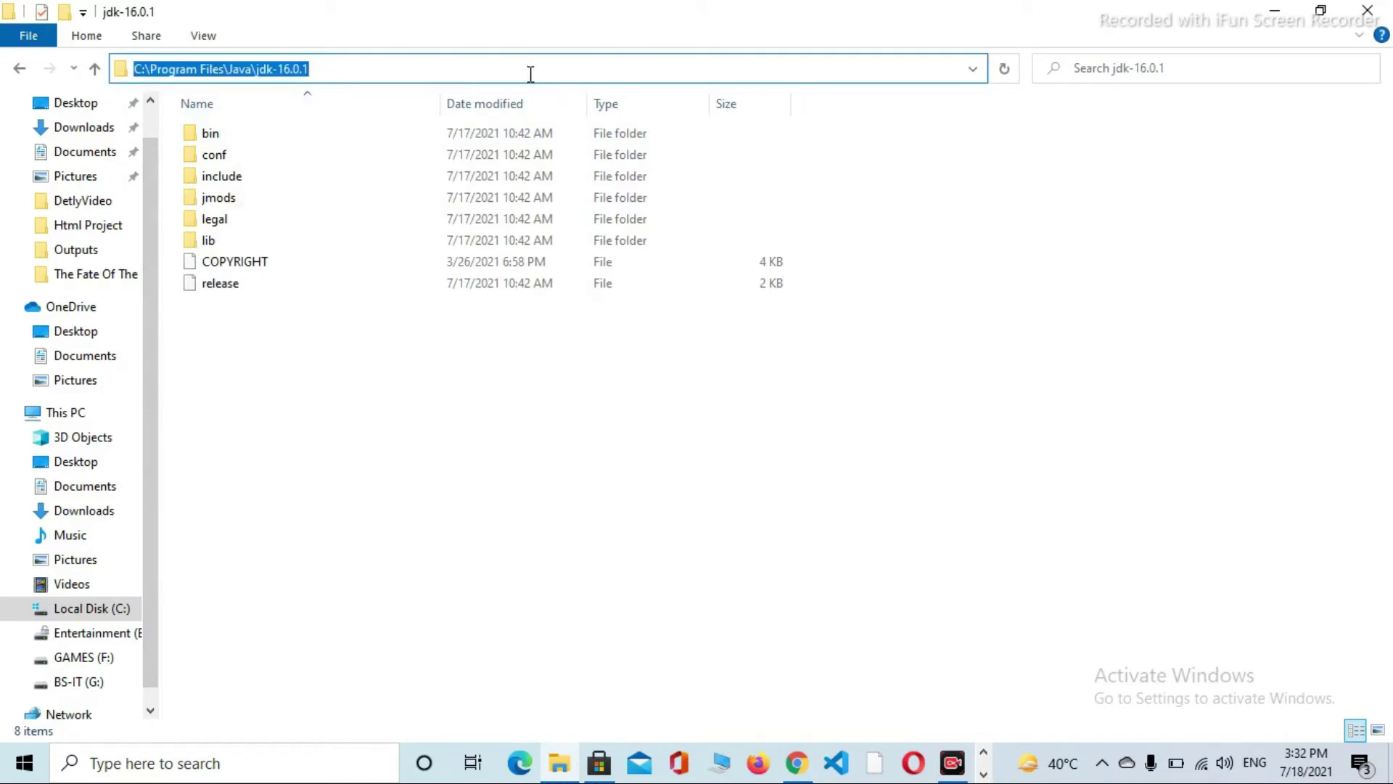
pyautogui.click(328, 68)
pyautogui.moveTo(328, 68); pyautogui.dragTo(125, 68)
pyautogui.click(340, 66)
pyautogui.doubleClick(340, 66)
pyautogui.keyDown('shift'); pyautogui.click(227, 66); pyautogui.keyUp('shift')
pyautogui.click(384, 69)
pyautogui.moveTo(383, 71); pyautogui.dragTo(134, 82)
pyautogui.rightClick(158, 64)
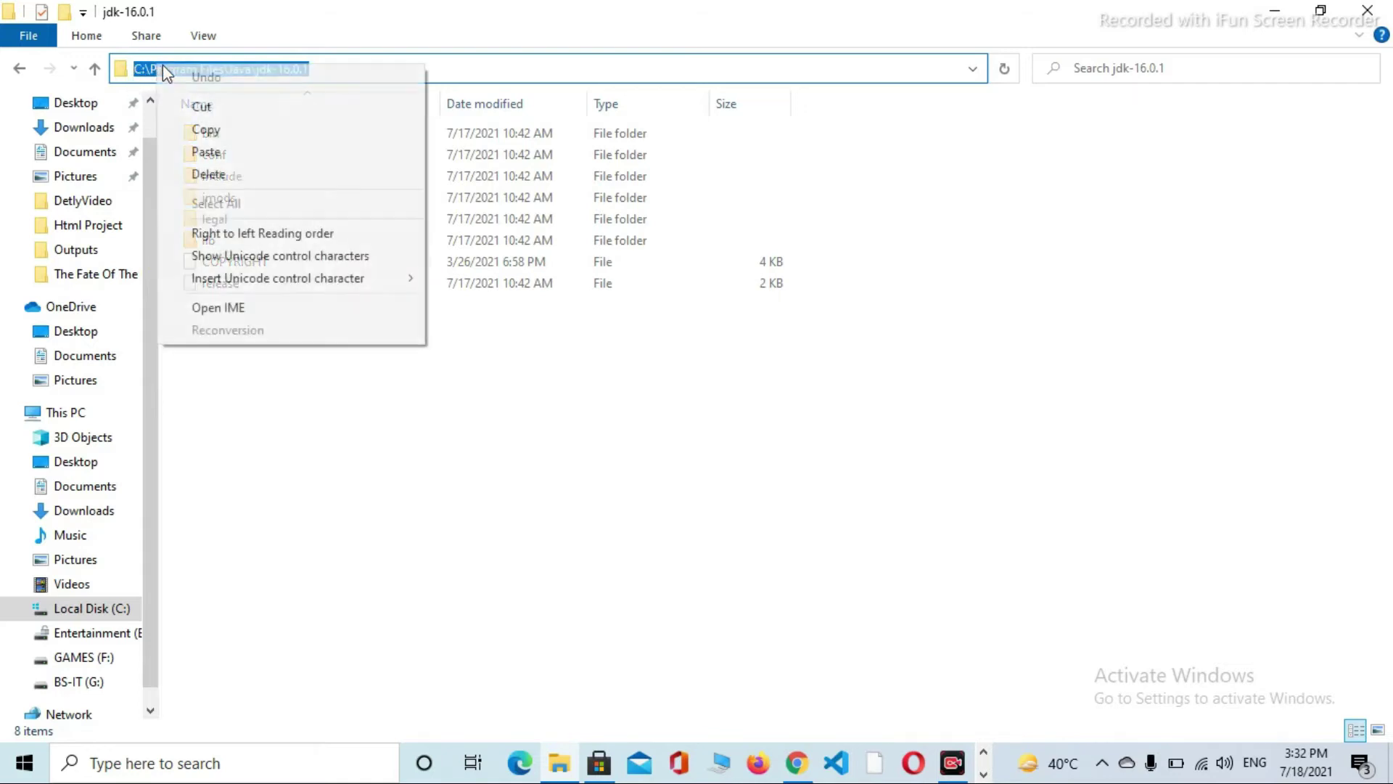
pyautogui.click(214, 123)
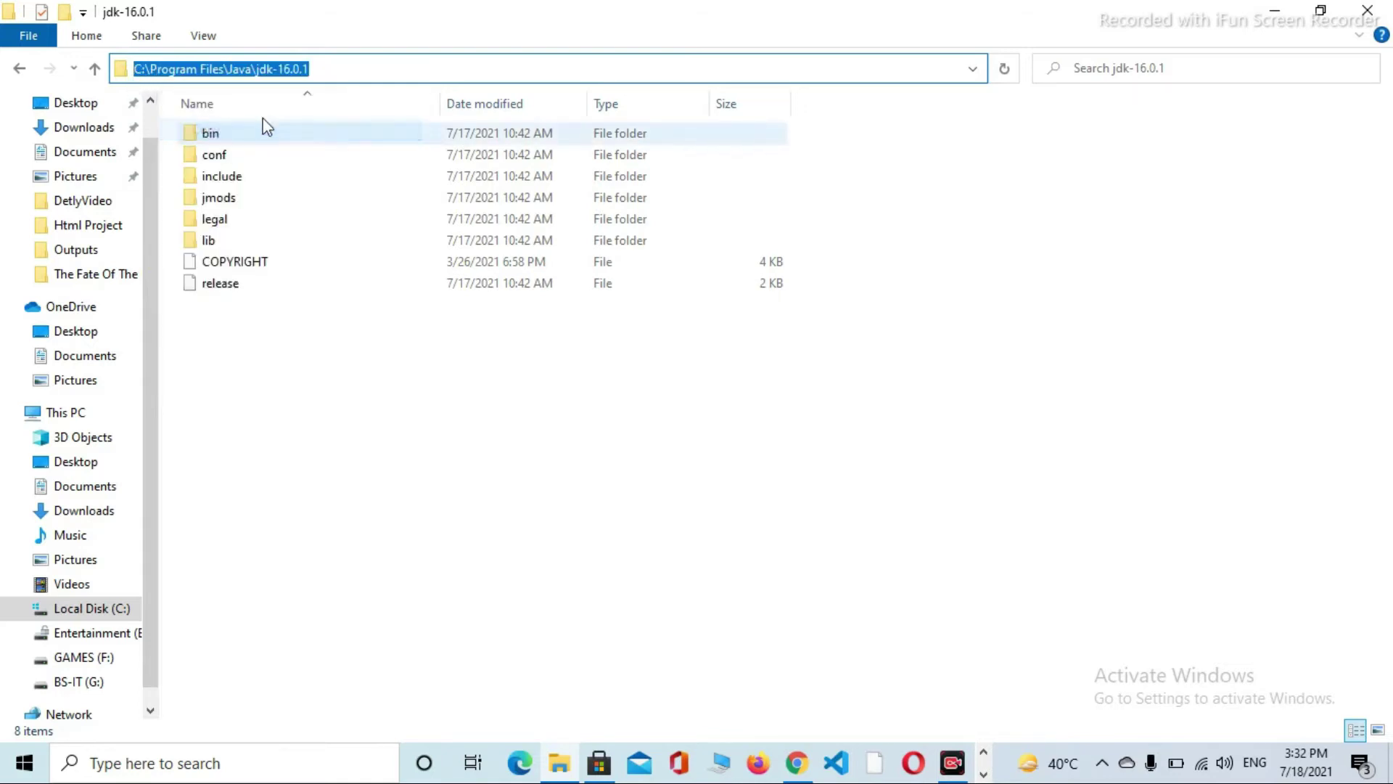
pyautogui.press('Home')
pyautogui.click(1278, 19)
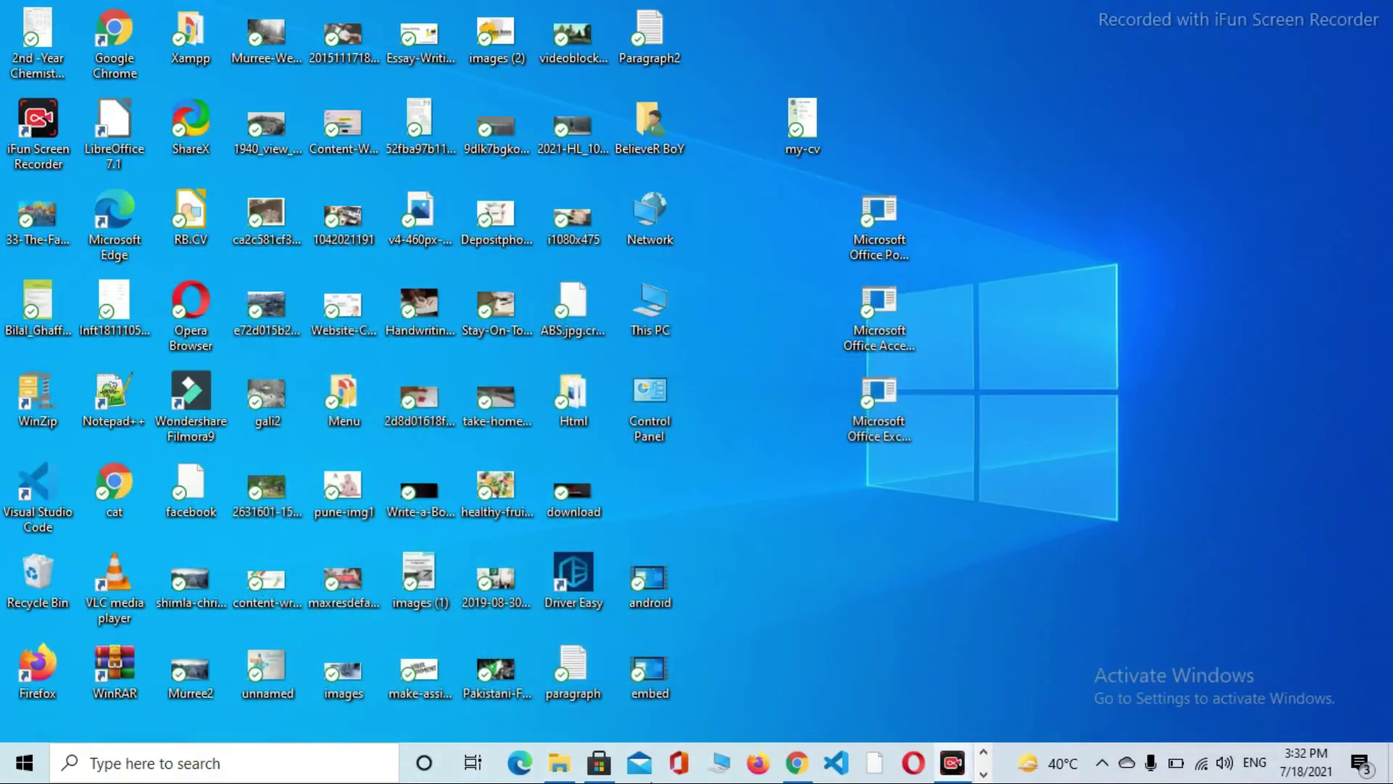
# Open the environment variables through This PC's properties and advanced system settings, and start a new user variable.
pyautogui.rightClick(655, 309)
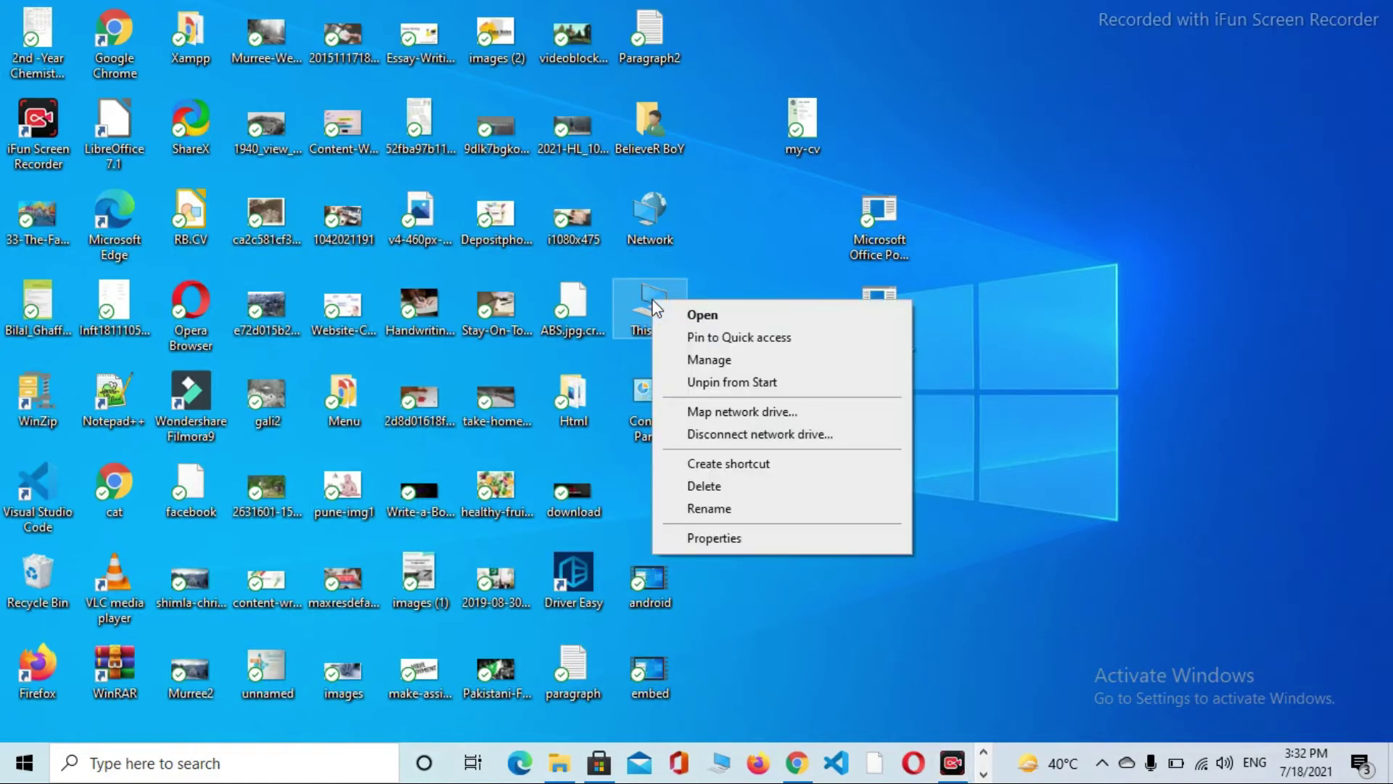
pyautogui.click(700, 538)
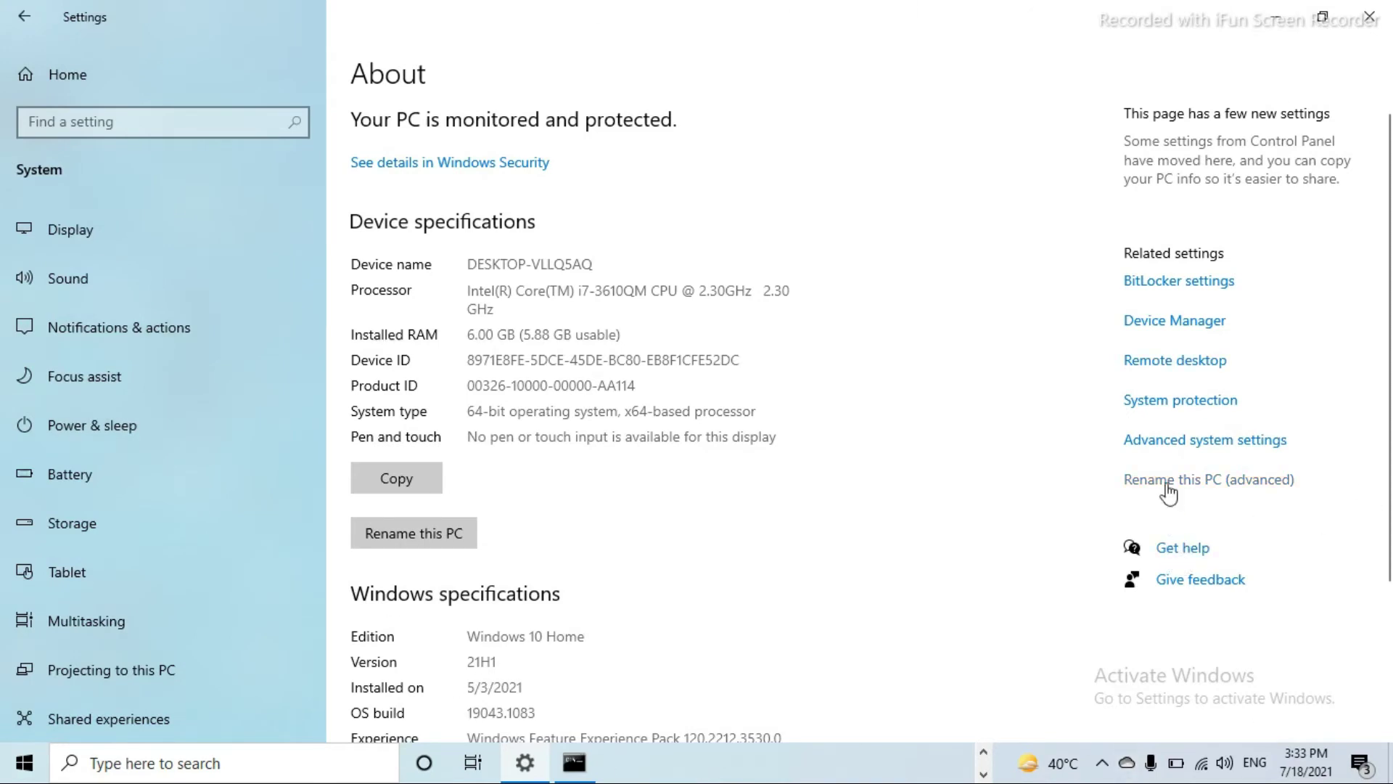
pyautogui.click(1150, 448)
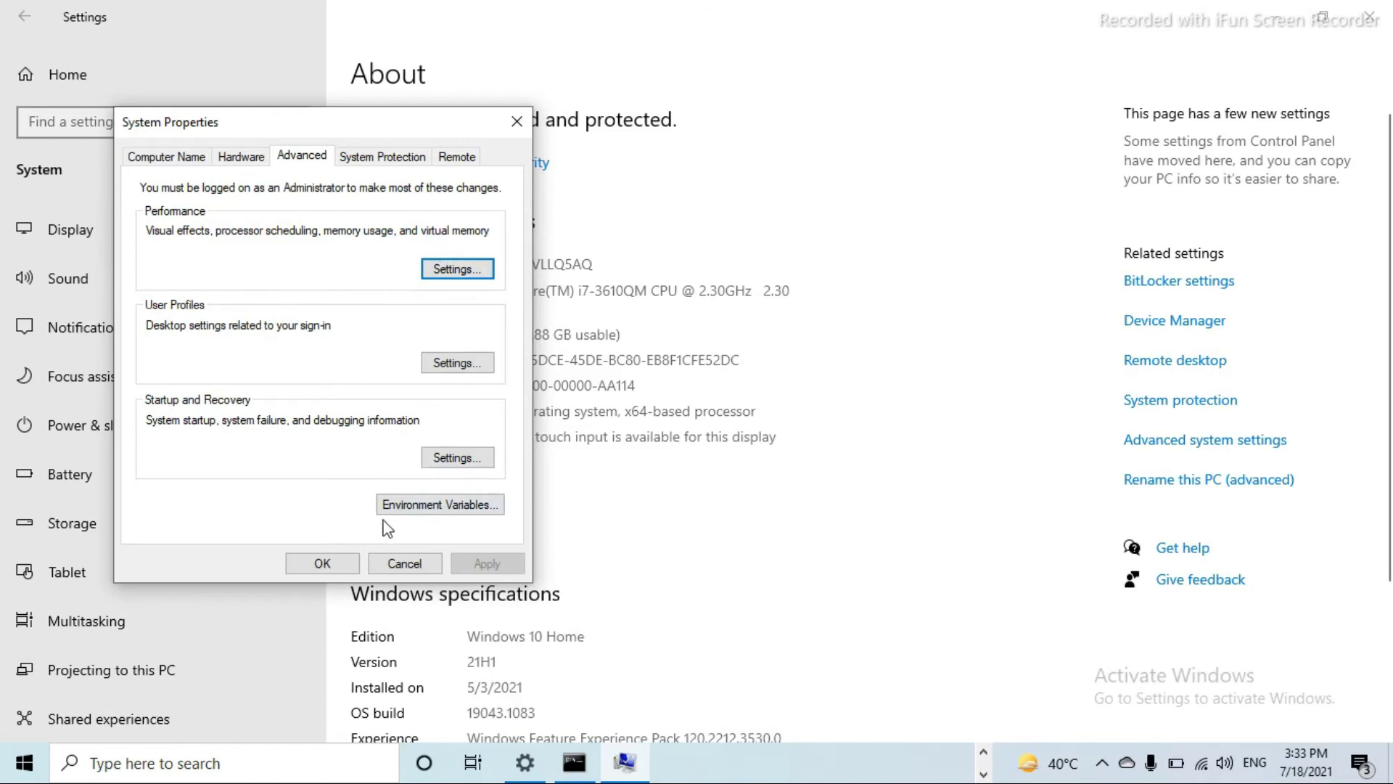
pyautogui.click(428, 506)
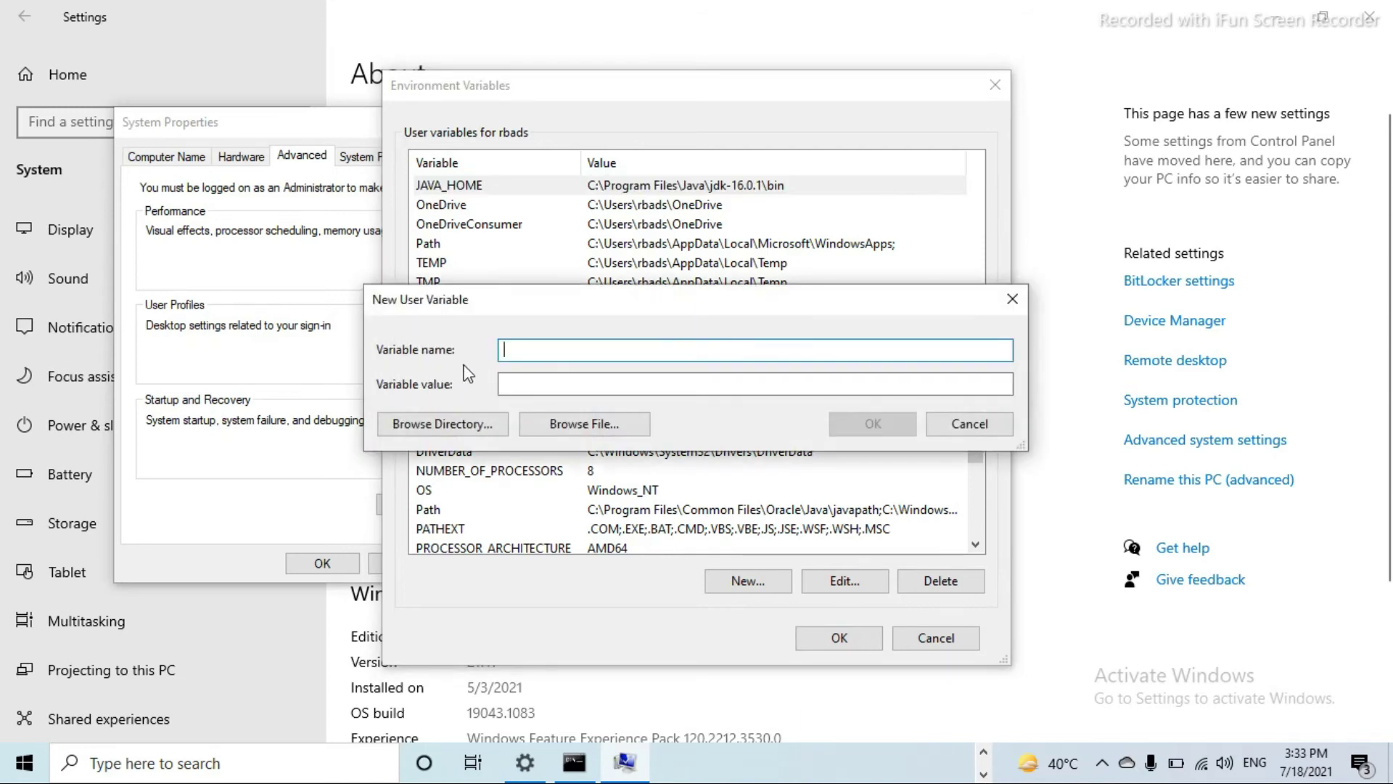
# Paste C:\Program Files\Java\jdk-16.0.1 as the new user variable's value, then discard the variable.
pyautogui.click(561, 387)
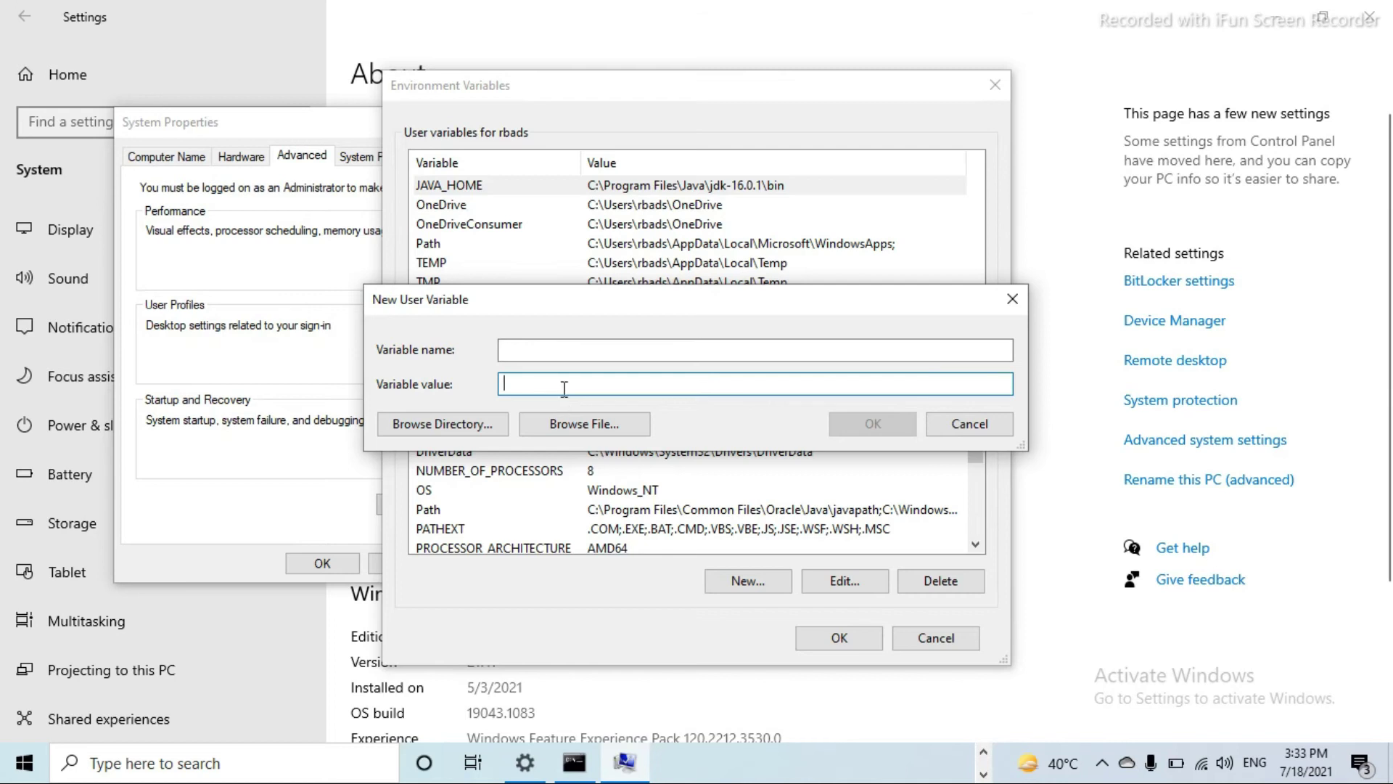
pyautogui.hotkey('ctrl', 'v')
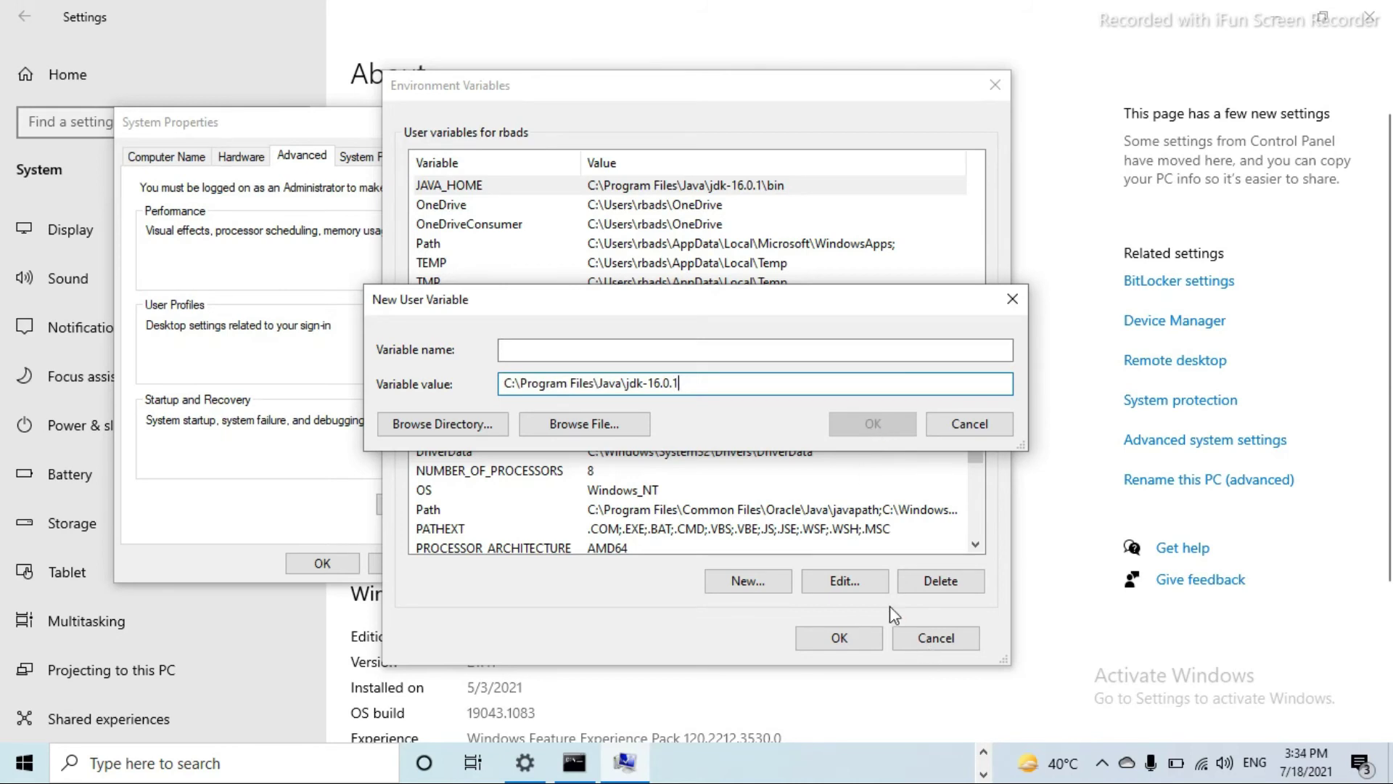
pyautogui.click(814, 643)
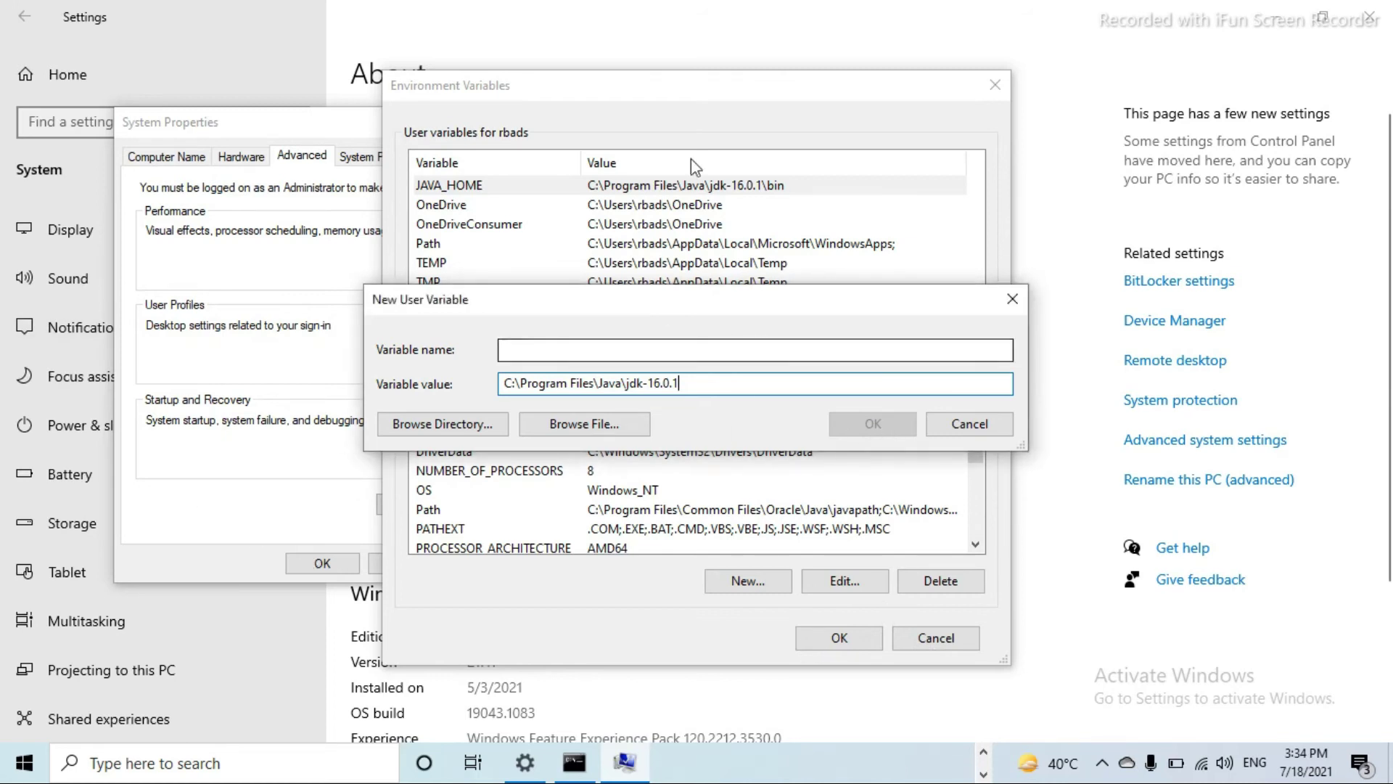
pyautogui.click(1012, 298)
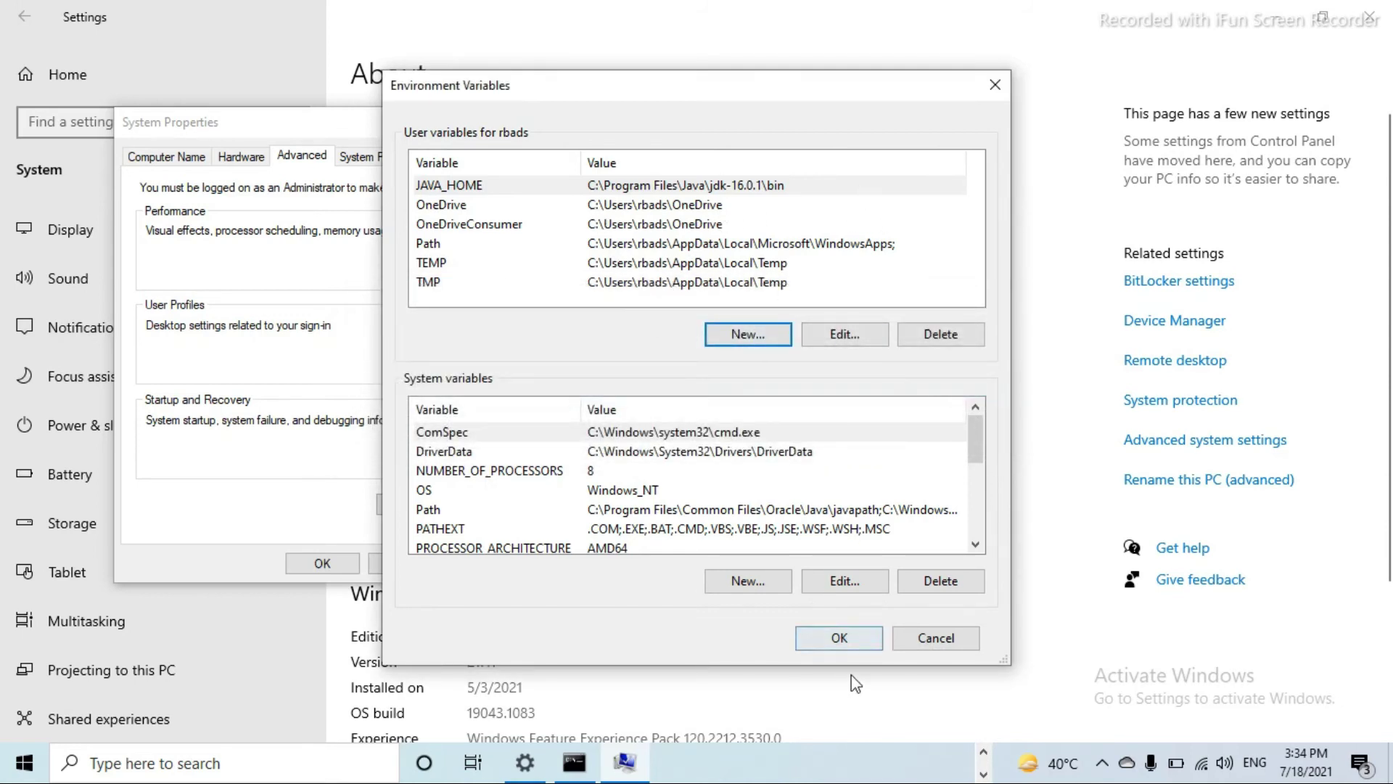
# Accept and close the Environment Variables and System Properties dialogs, and minimize Settings.
pyautogui.click(812, 643)
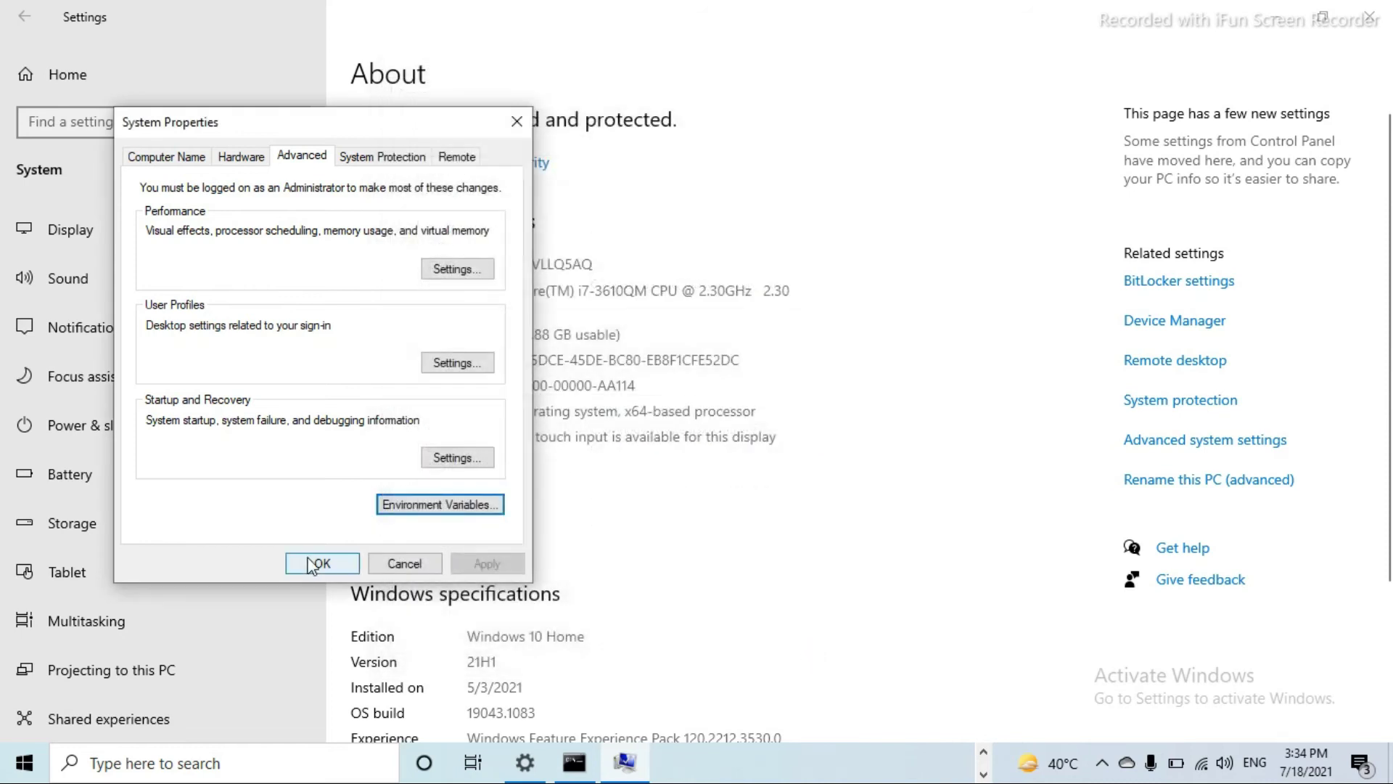
pyautogui.click(312, 565)
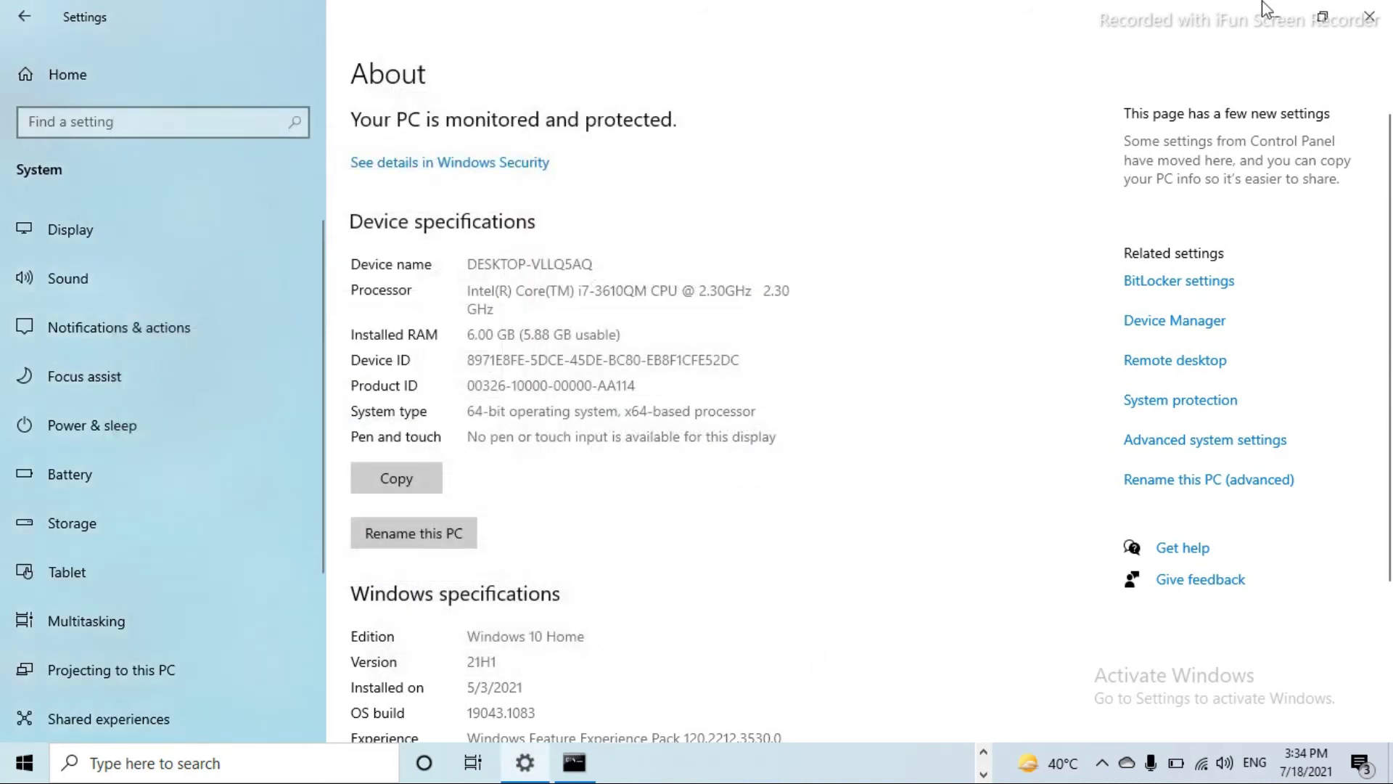
pyautogui.click(1275, 16)
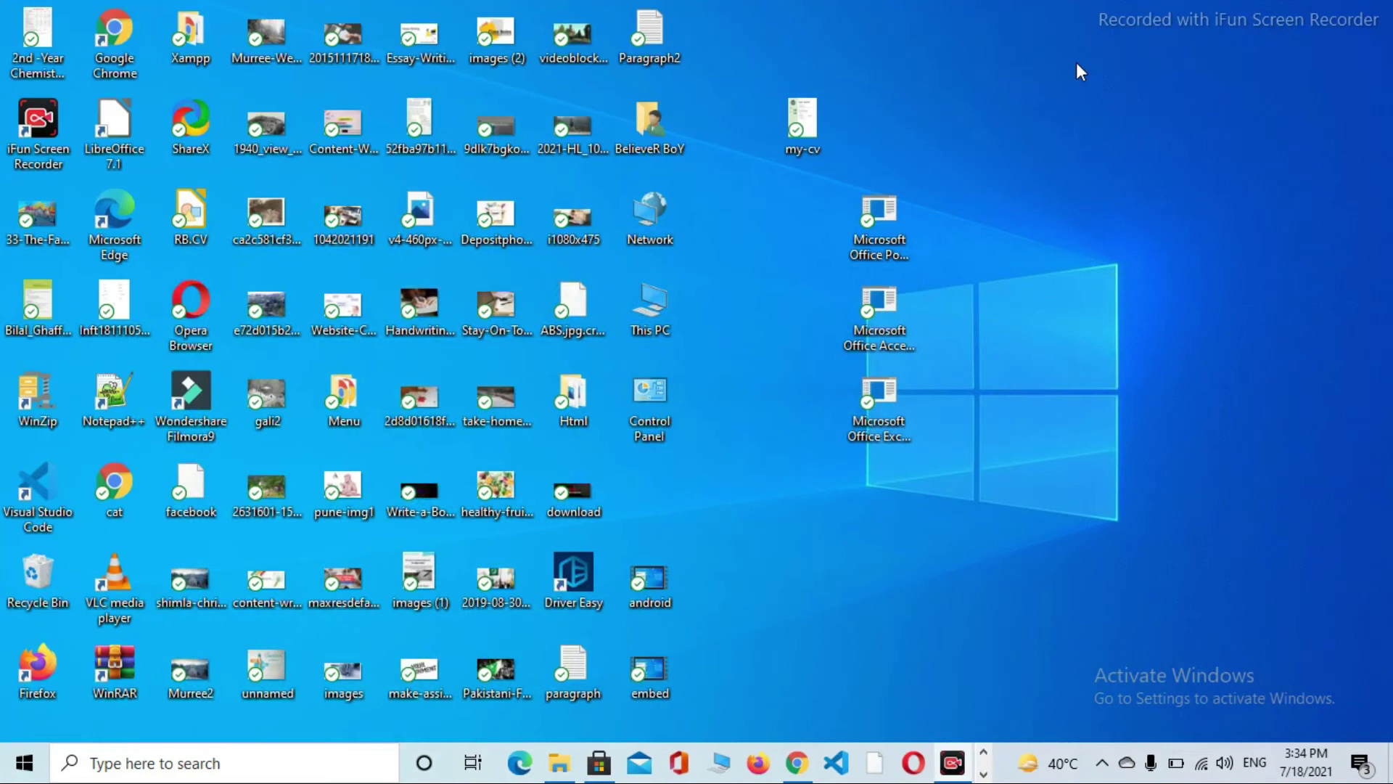
pyautogui.rightClick(1076, 63)
pyautogui.click(1117, 122)
pyautogui.rightClick(1109, 109)
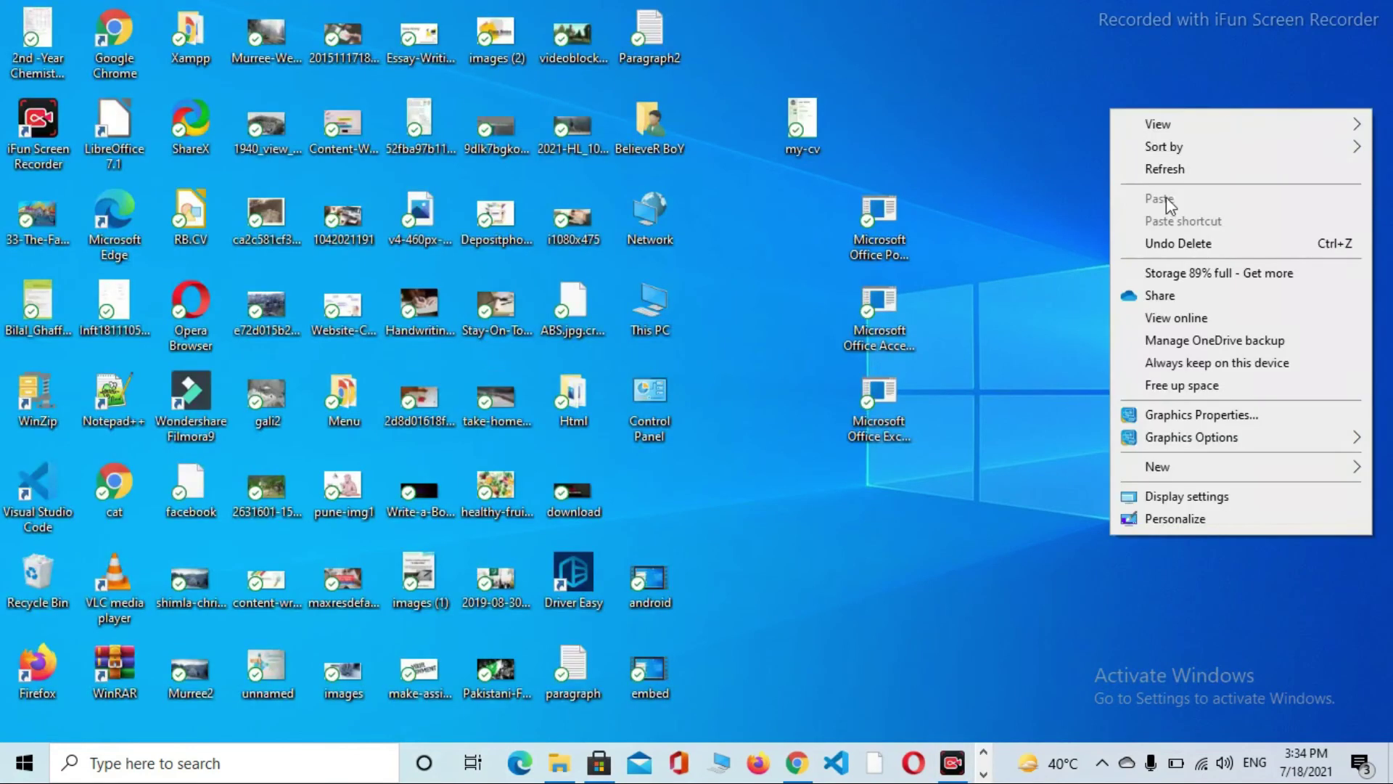
pyautogui.click(1141, 166)
pyautogui.rightClick(1112, 151)
pyautogui.click(1121, 211)
pyautogui.rightClick(1104, 184)
pyautogui.click(1121, 245)
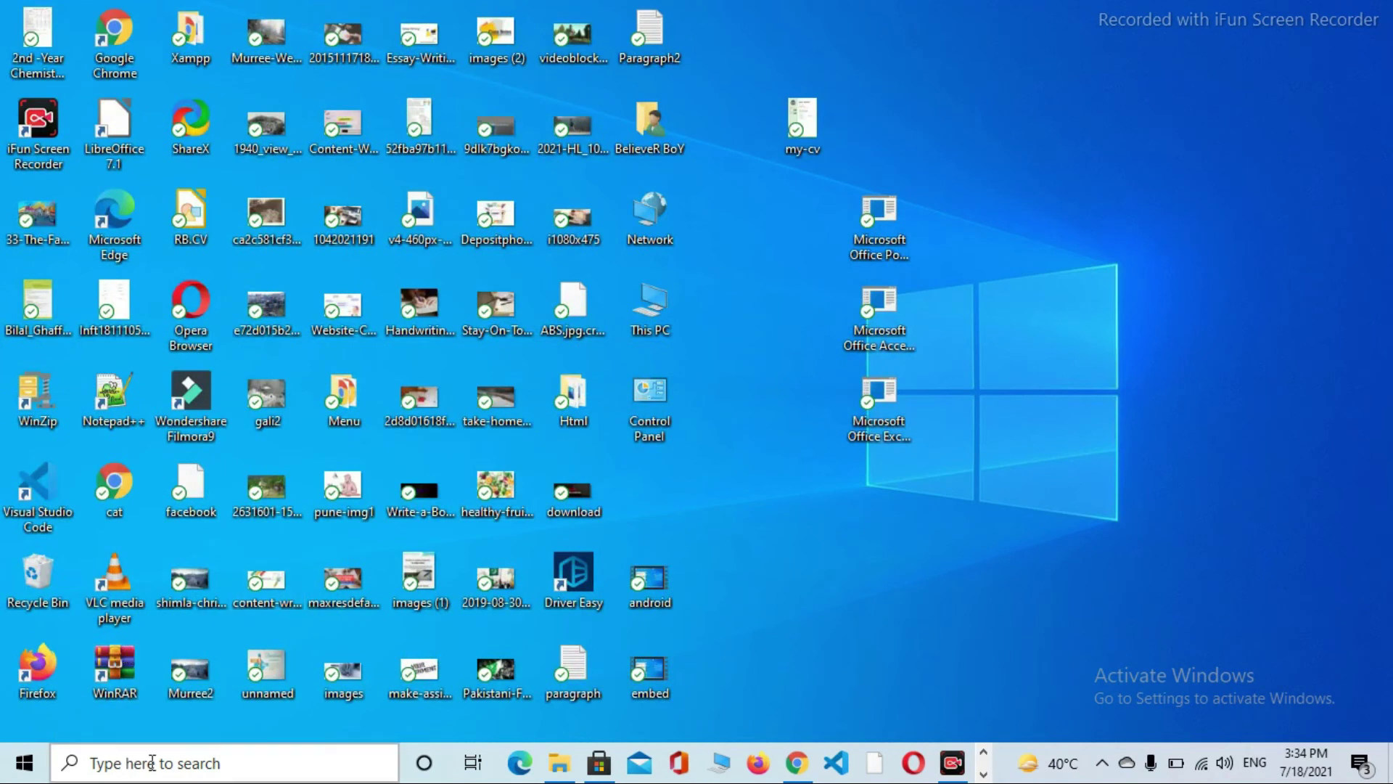
# Open Command Prompt from the recent searches and run the javac command to check the Java compiler.
pyautogui.click(151, 764)
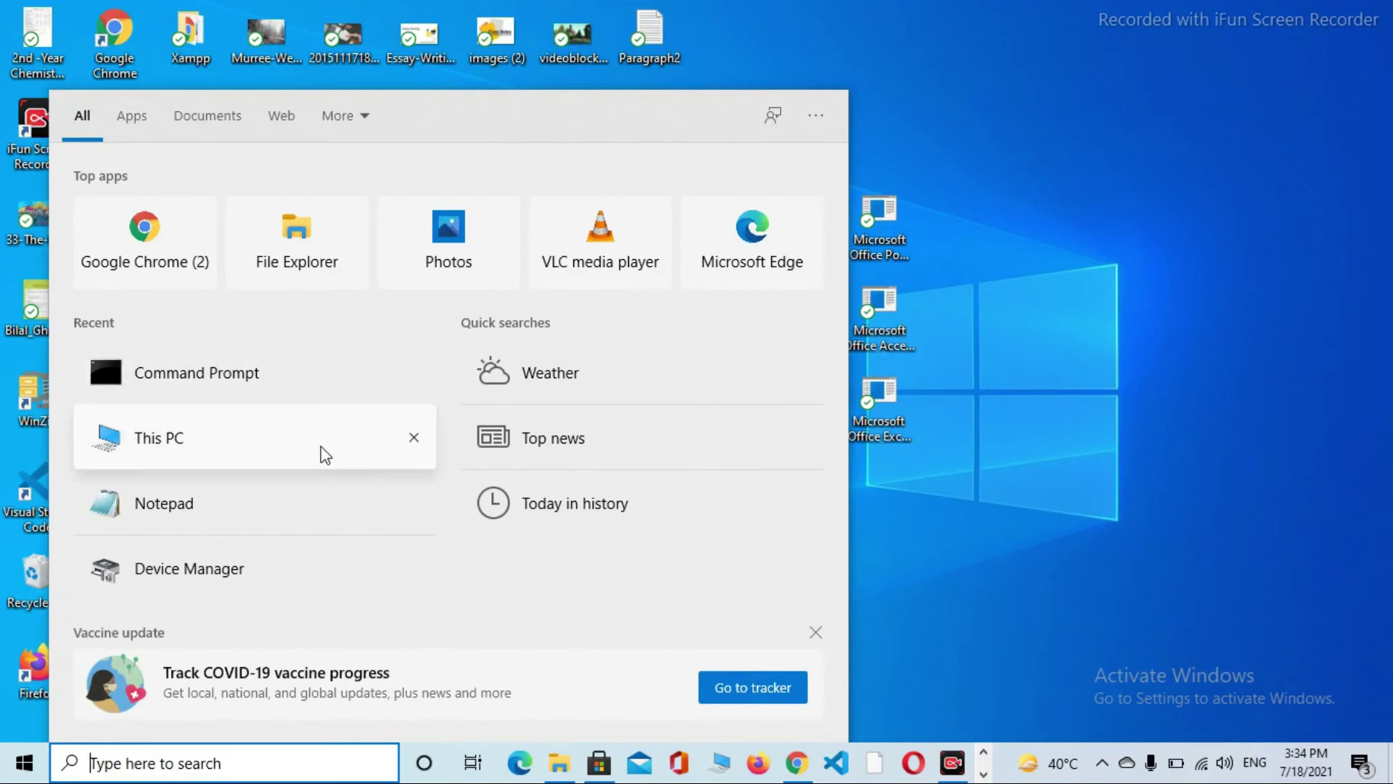
pyautogui.click(224, 378)
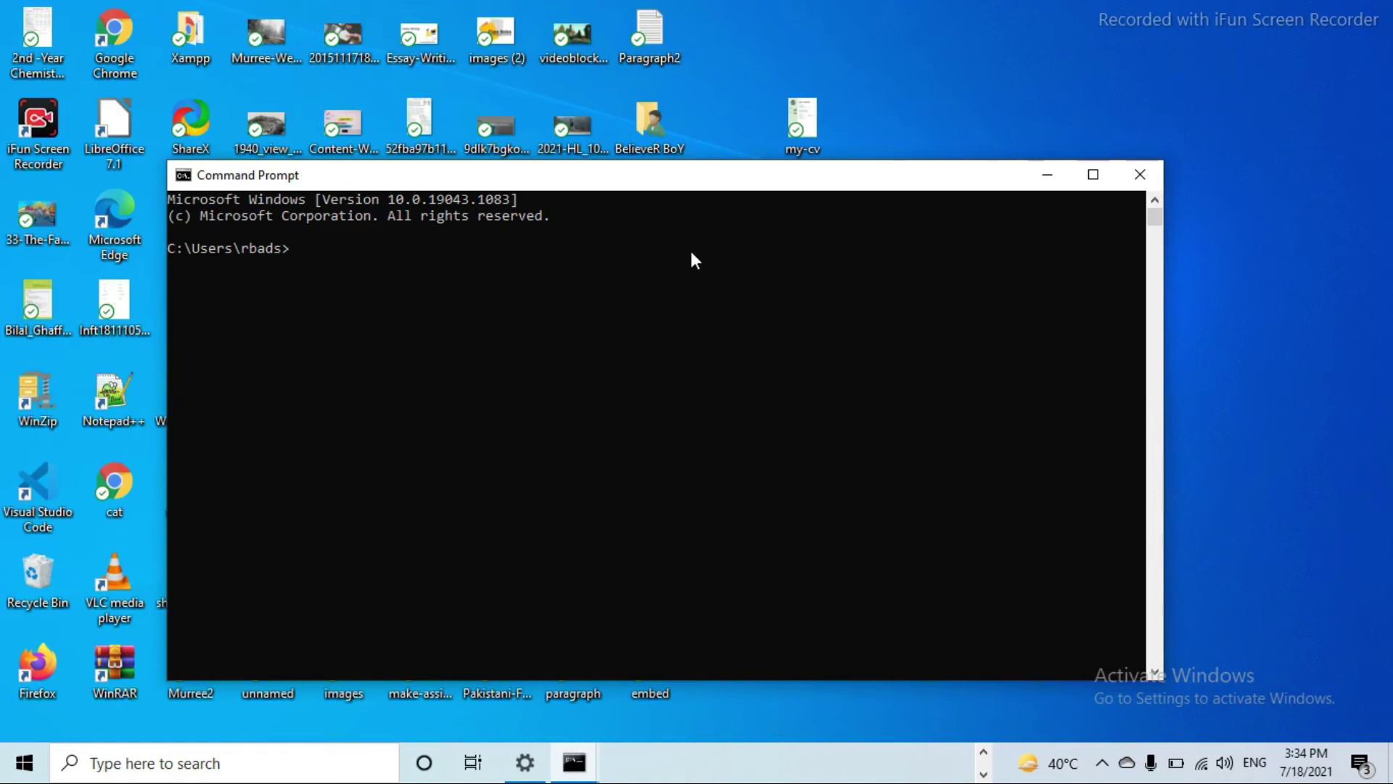
pyautogui.write('ja')
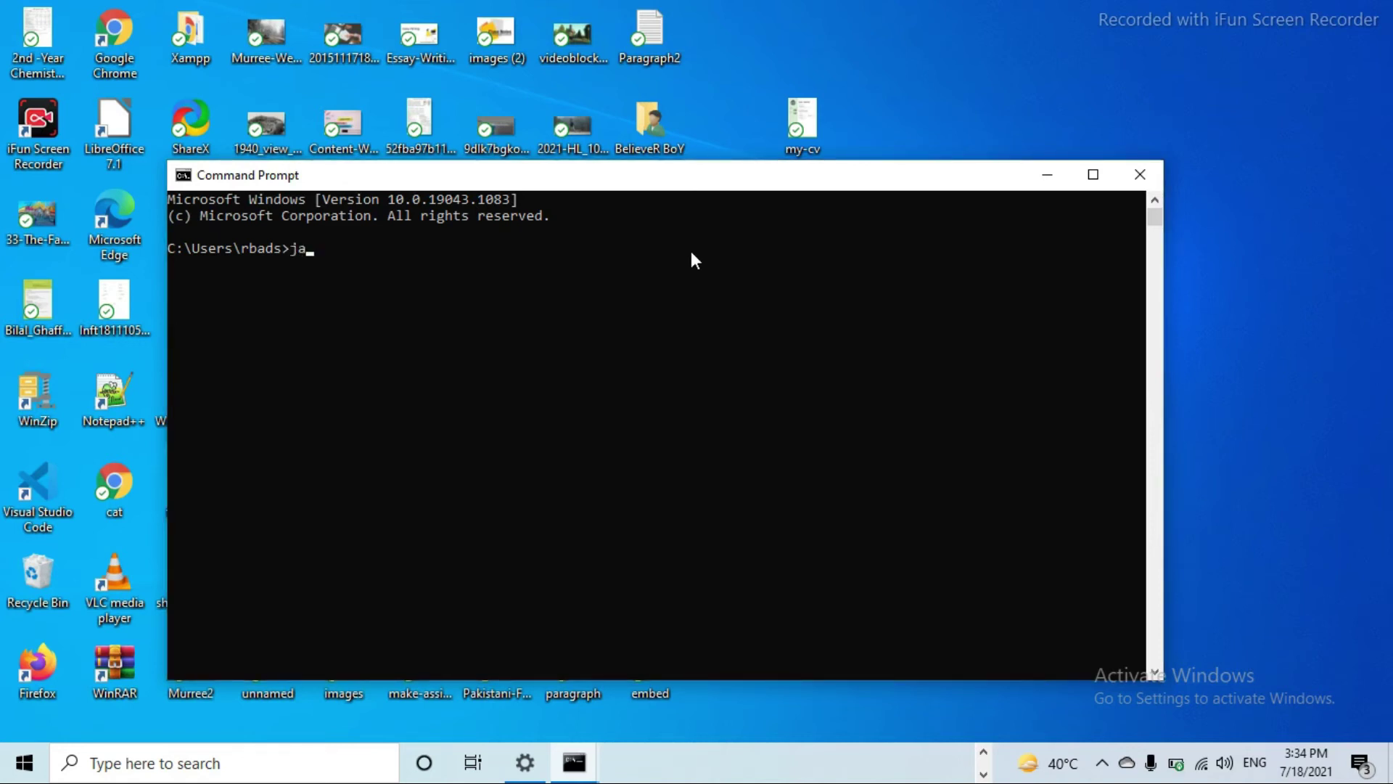
pyautogui.write('vac')
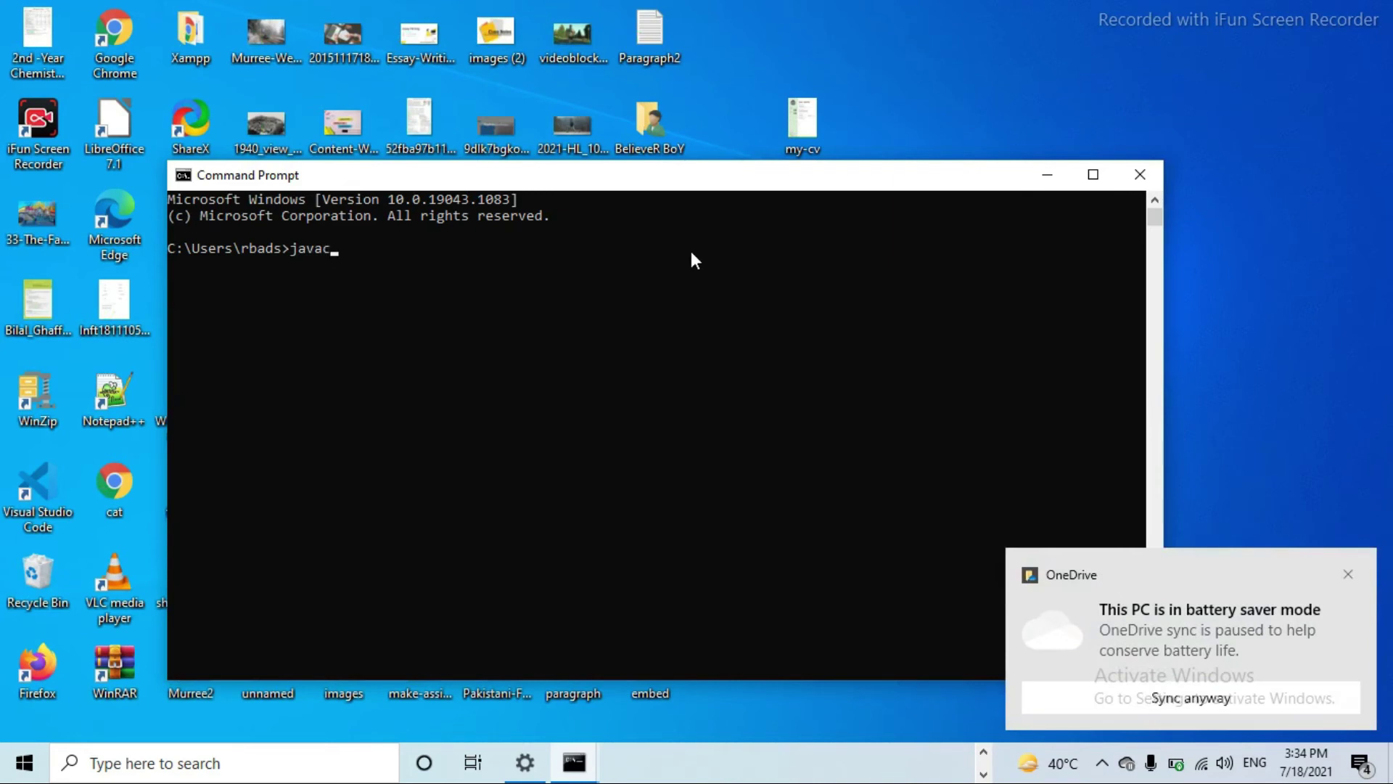
pyautogui.press('Return')
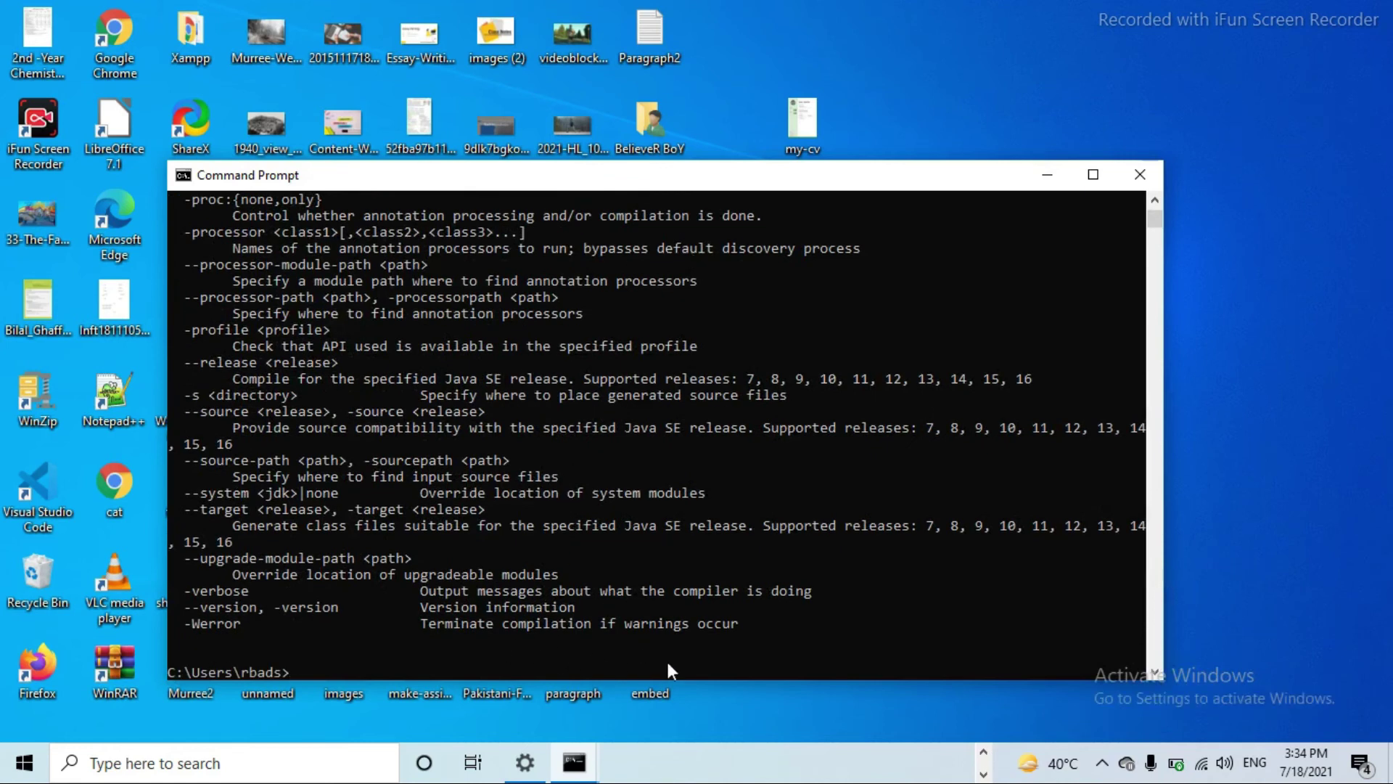
# Review the javac usage and options output back to its beginning, and close Command Prompt.
pyautogui.scroll(13, 725, 637)
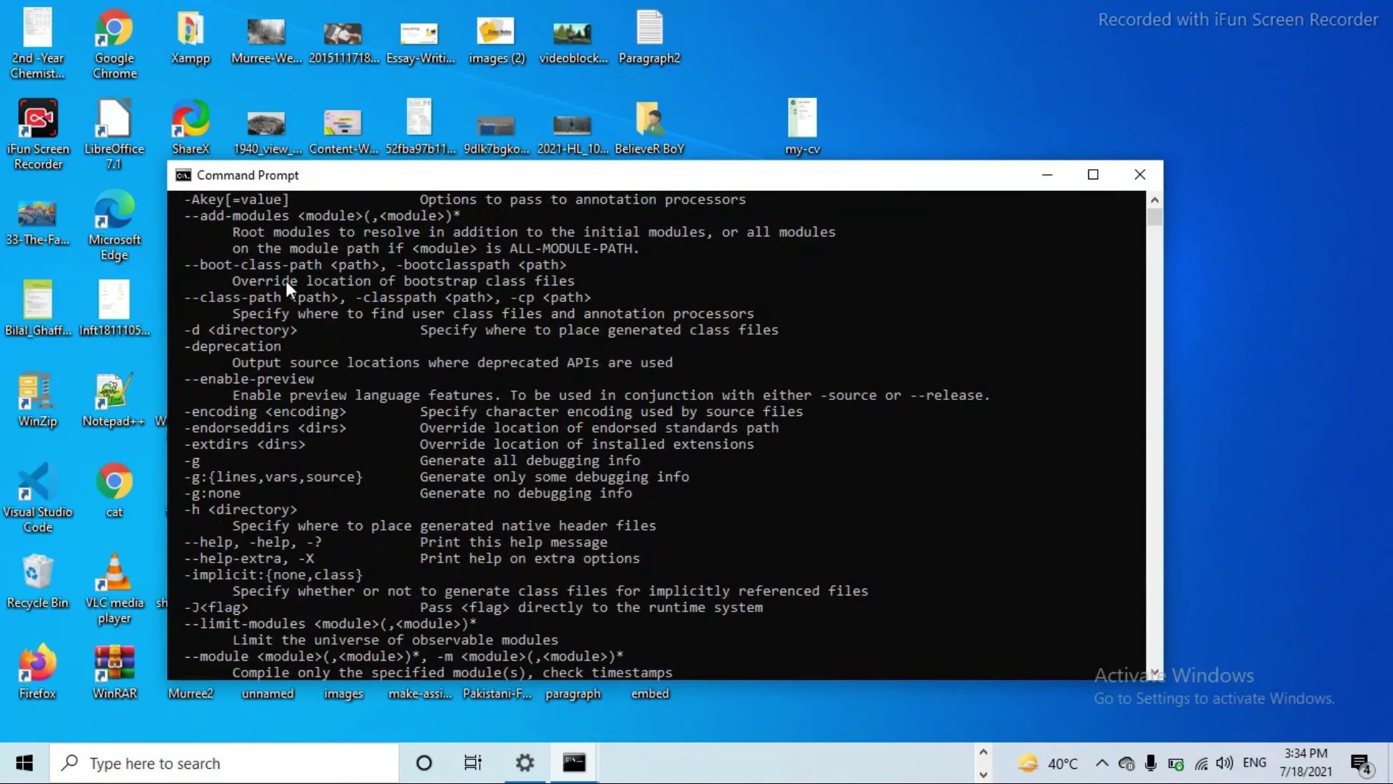
pyautogui.scroll(3, 286, 286)
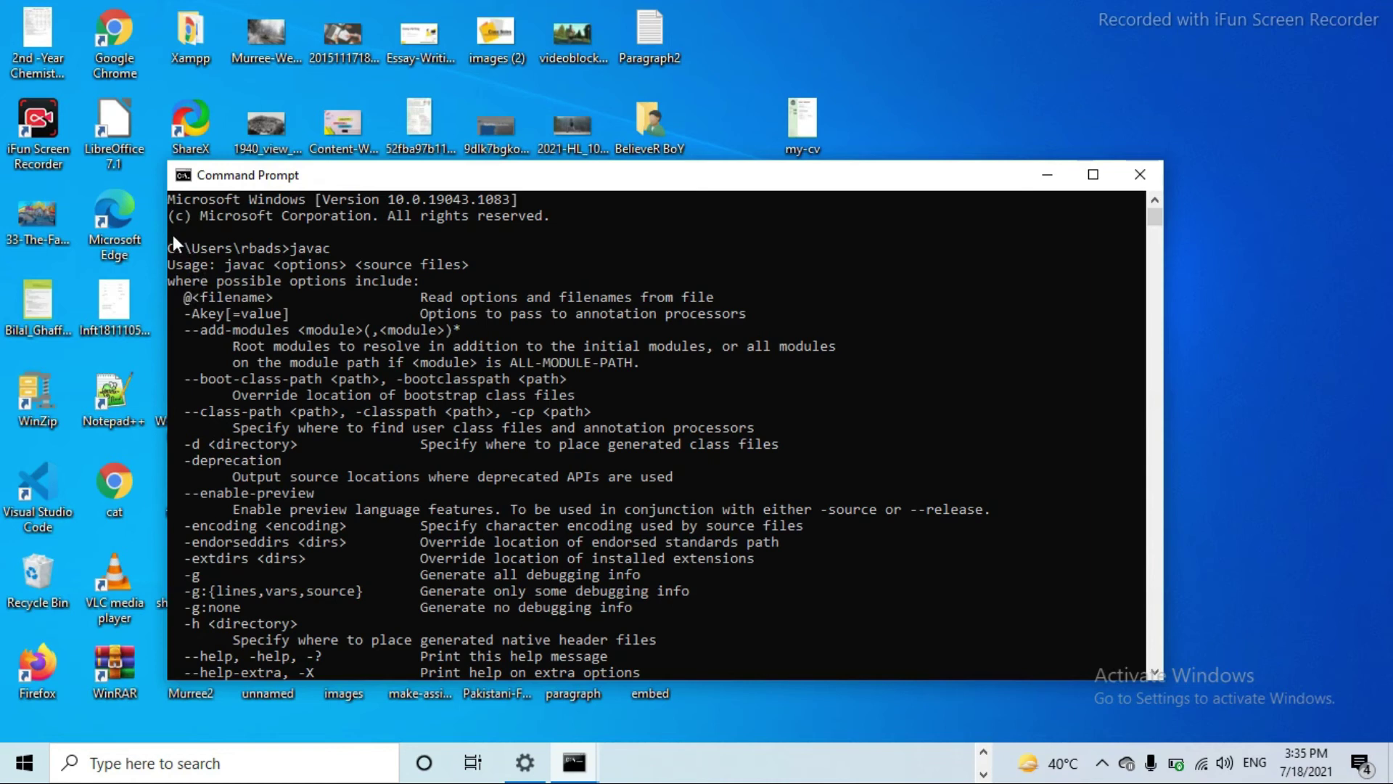
pyautogui.moveTo(171, 233); pyautogui.dragTo(575, 426)
pyautogui.click(616, 578)
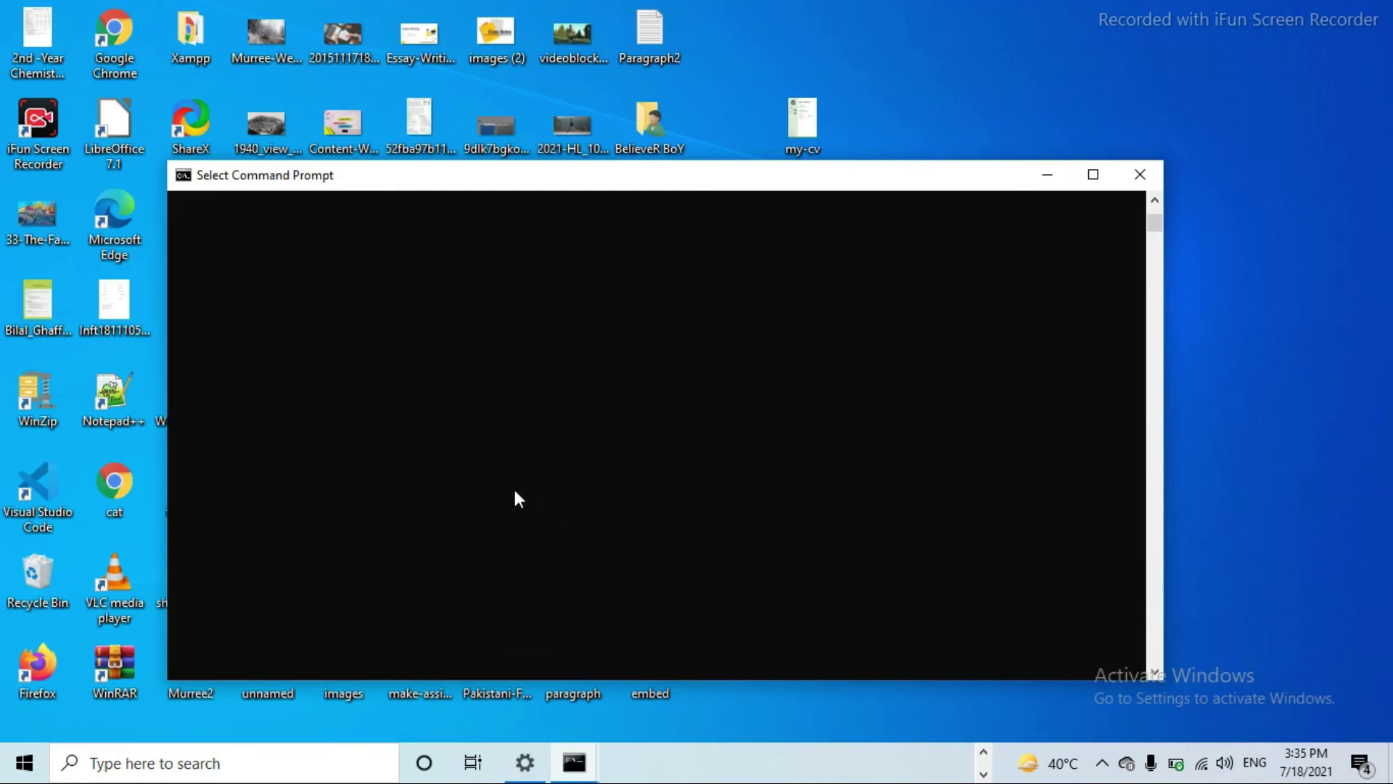
pyautogui.scroll(20, 1031, 250)
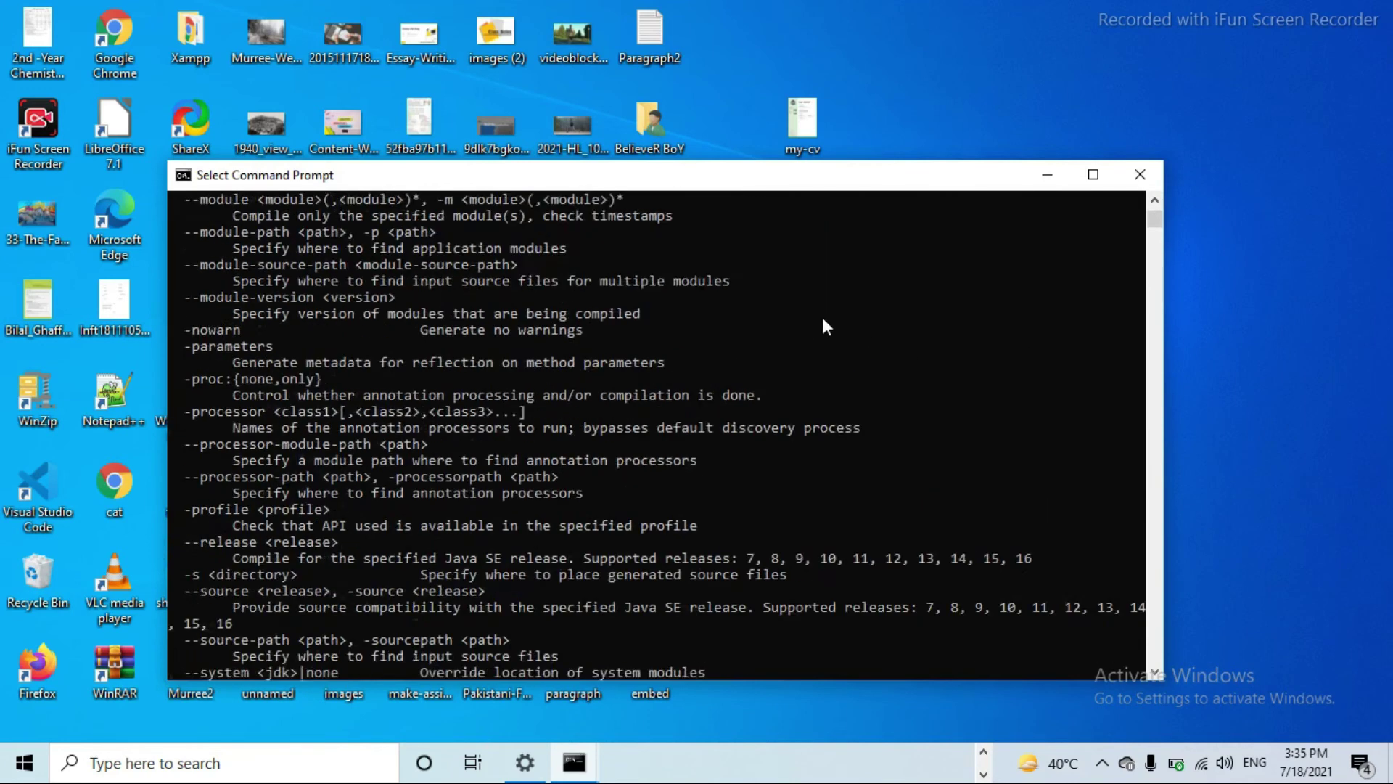
pyautogui.scroll(7, 511, 264)
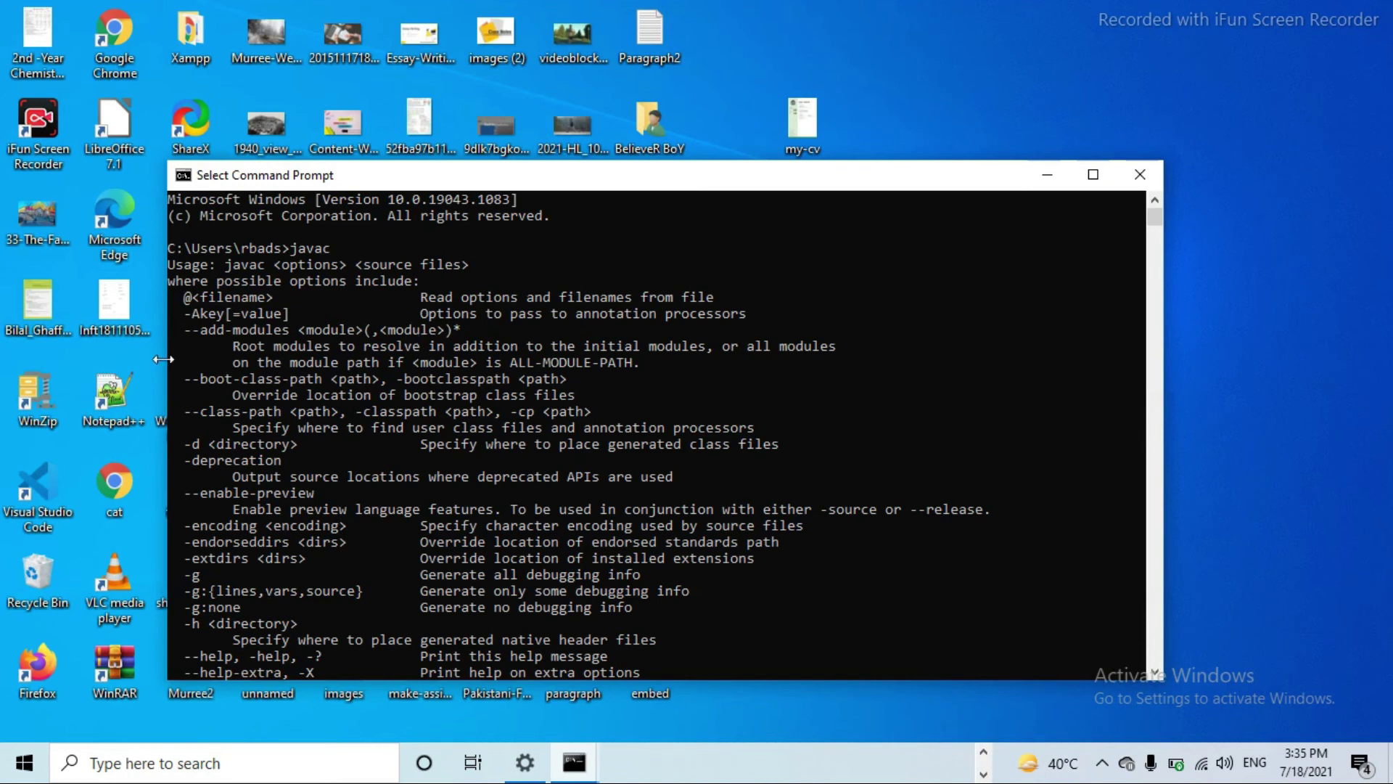
pyautogui.click(1138, 173)
pyautogui.rightClick(1029, 237)
pyautogui.click(1054, 298)
pyautogui.rightClick(1059, 280)
pyautogui.click(1066, 343)
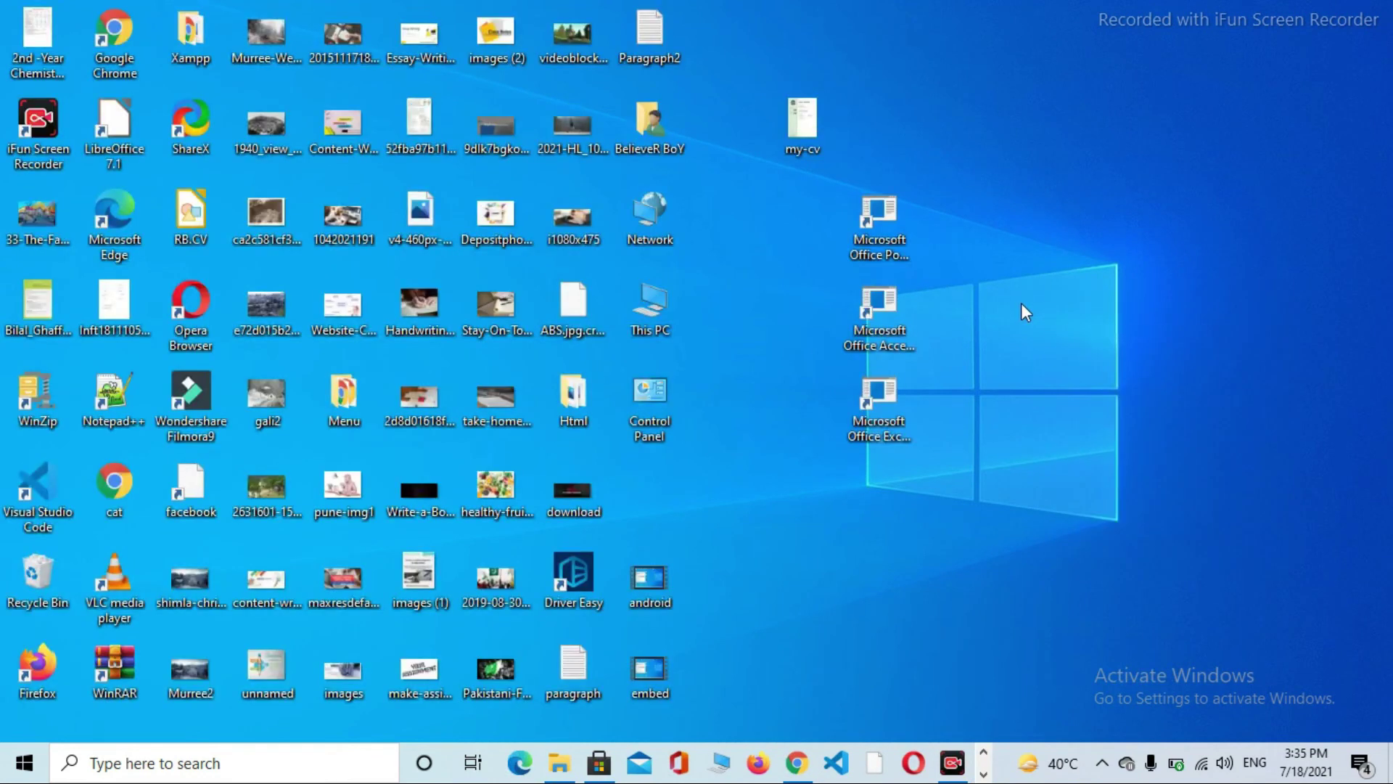